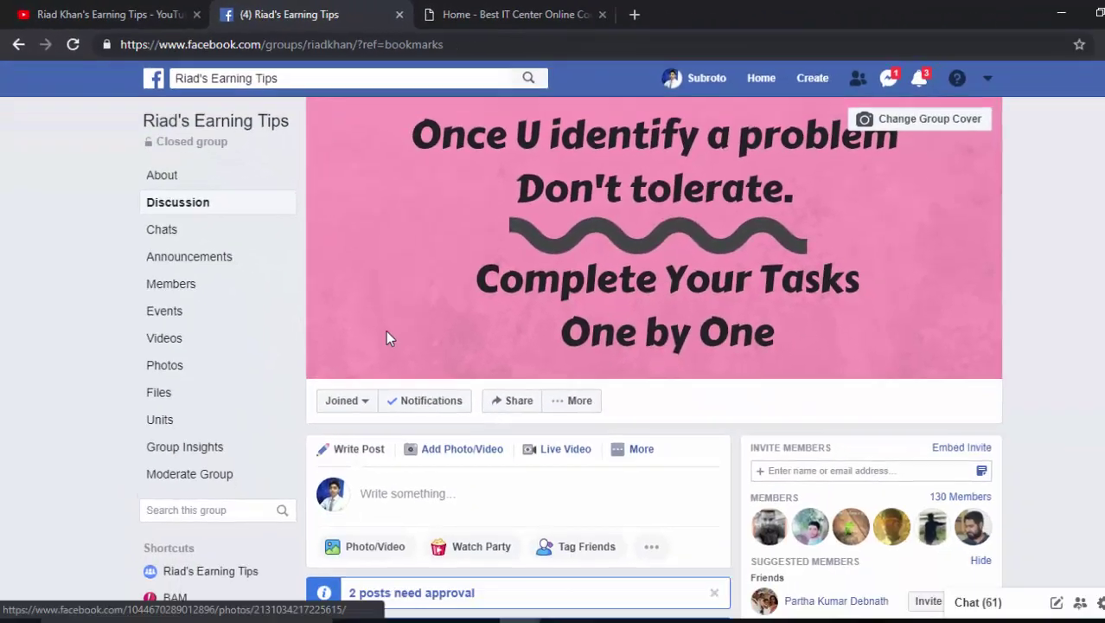
- Subscribe to the YouTube channel, then bring up the cPanel login window with credentials entered
scroll(386, 329, "down", 5)
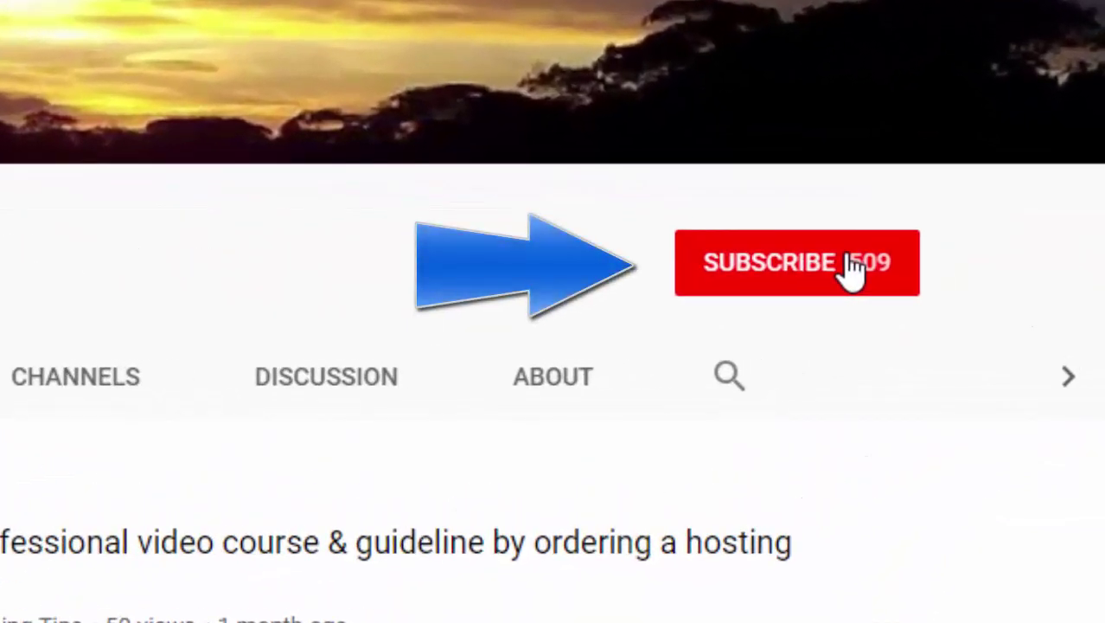
left_click(849, 266)
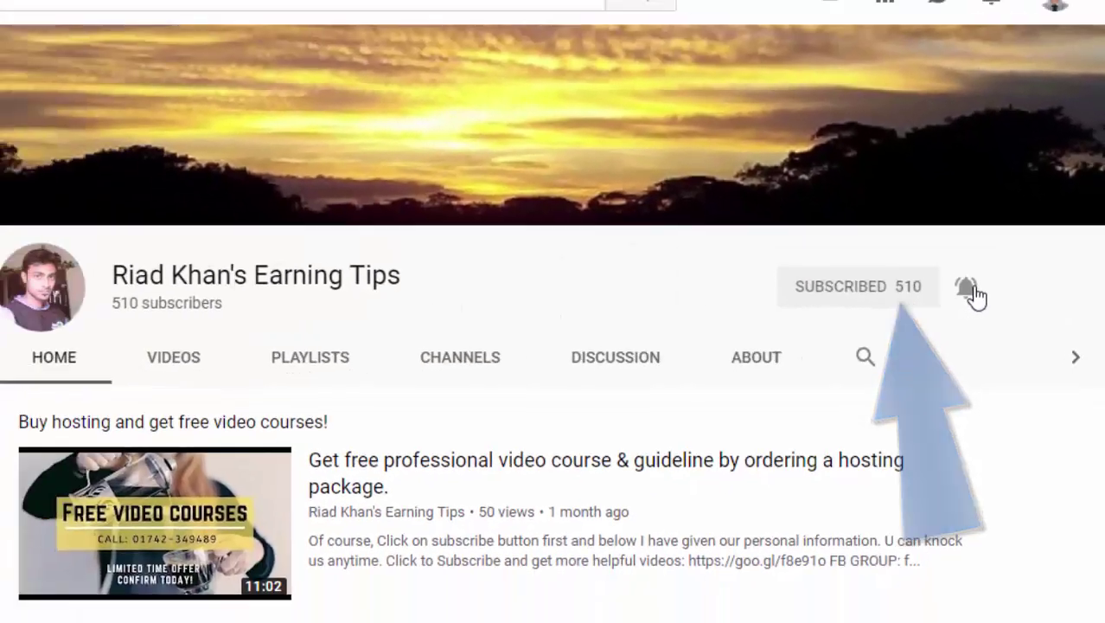
left_click(562, 17)
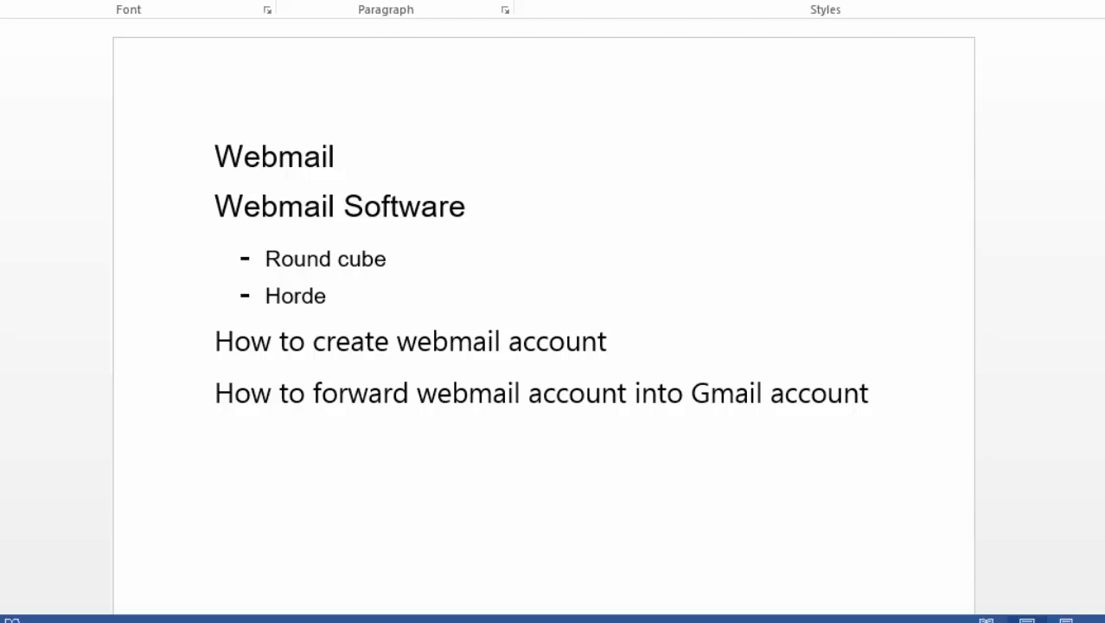
mouse_move(480, 618)
left_click(600, 579)
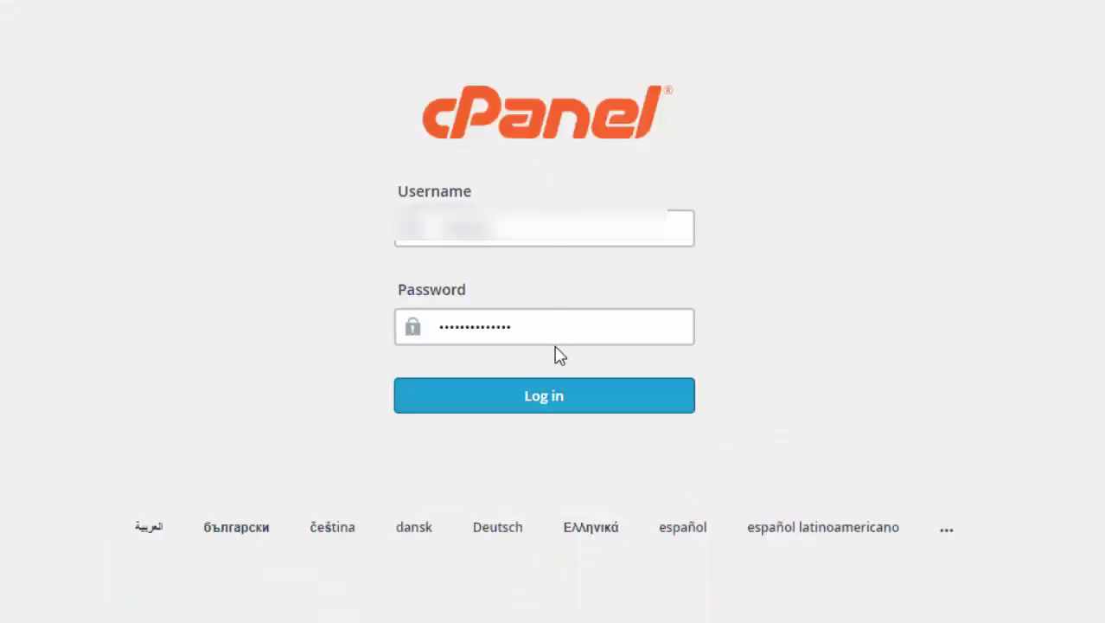
- Log in to cPanel and start a new account under Email Accounts, showing the domain list
left_click(554, 407)
scroll(553, 413, "down", 10)
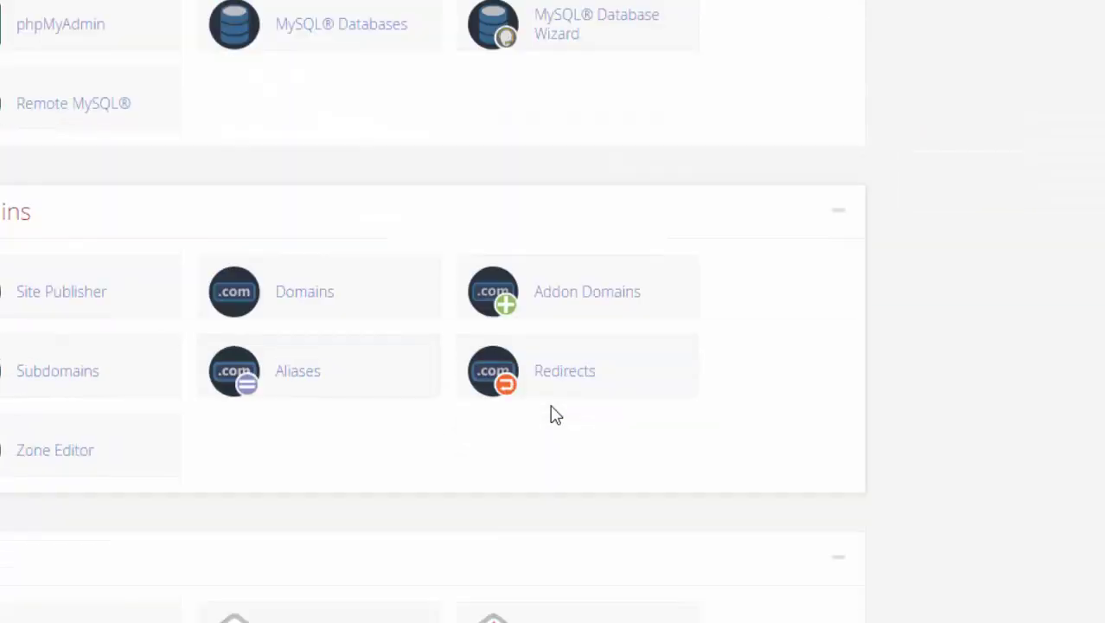
scroll(571, 426, "down", 1)
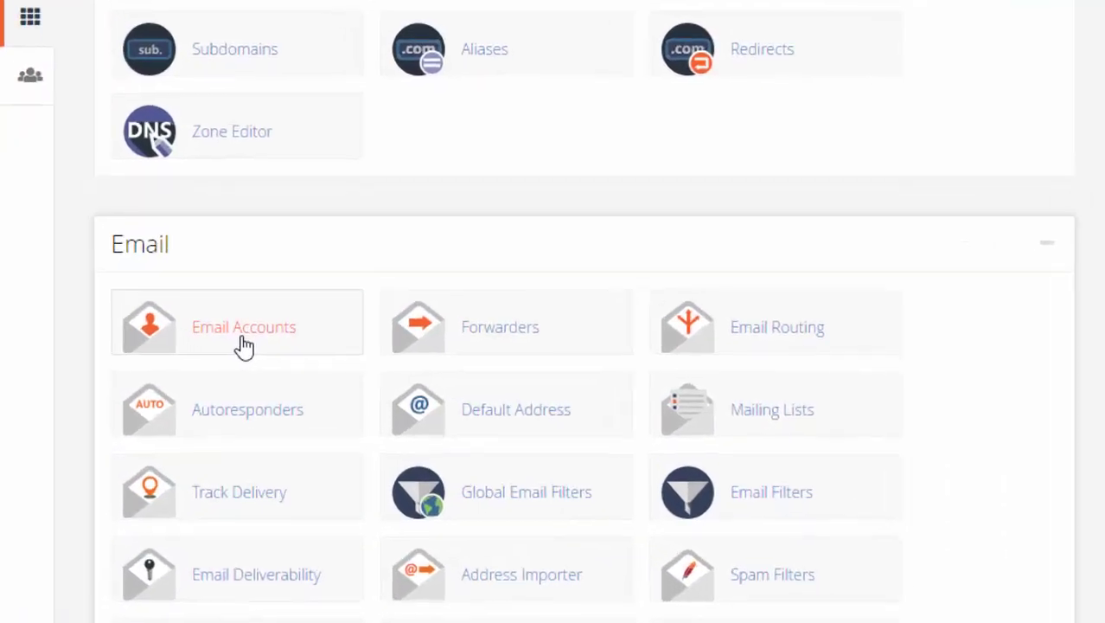
left_click(311, 326)
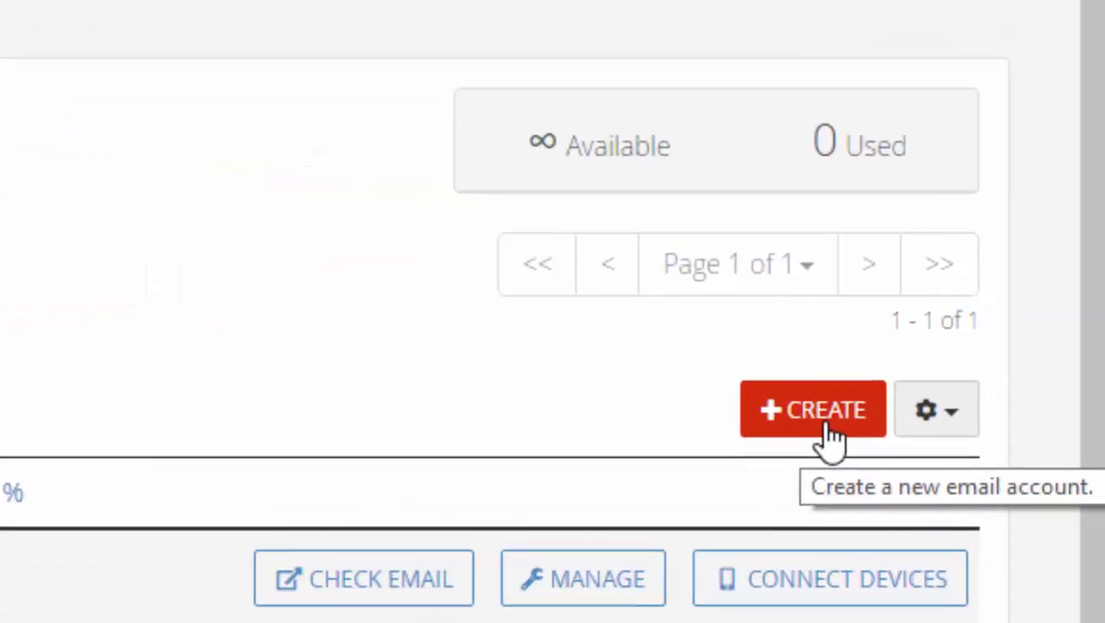
left_click(826, 428)
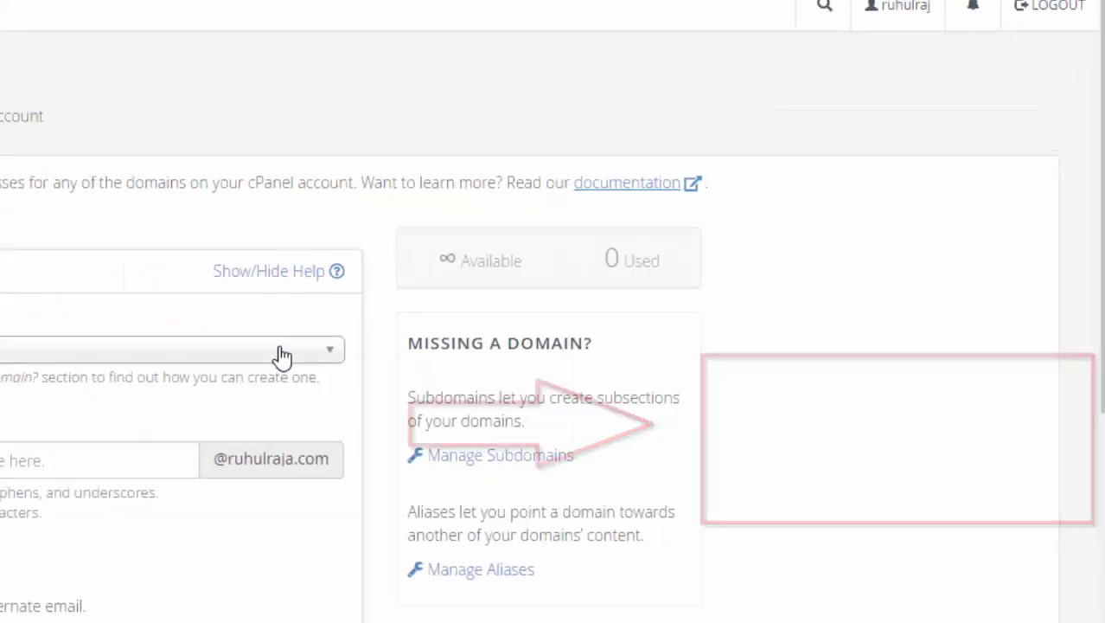
left_click(281, 355)
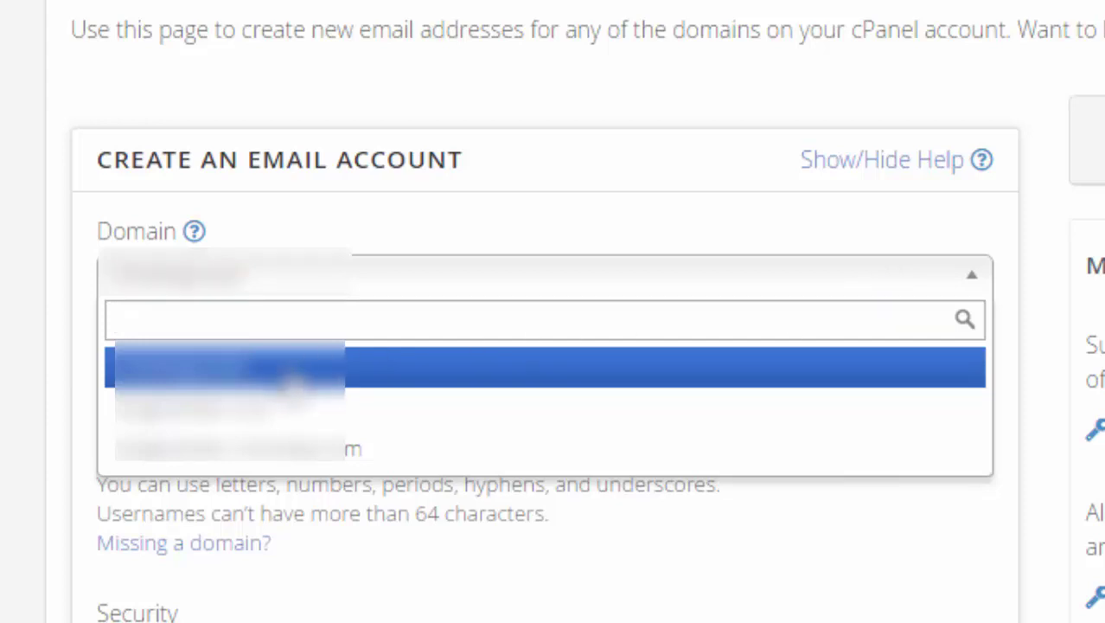
left_click(292, 381)
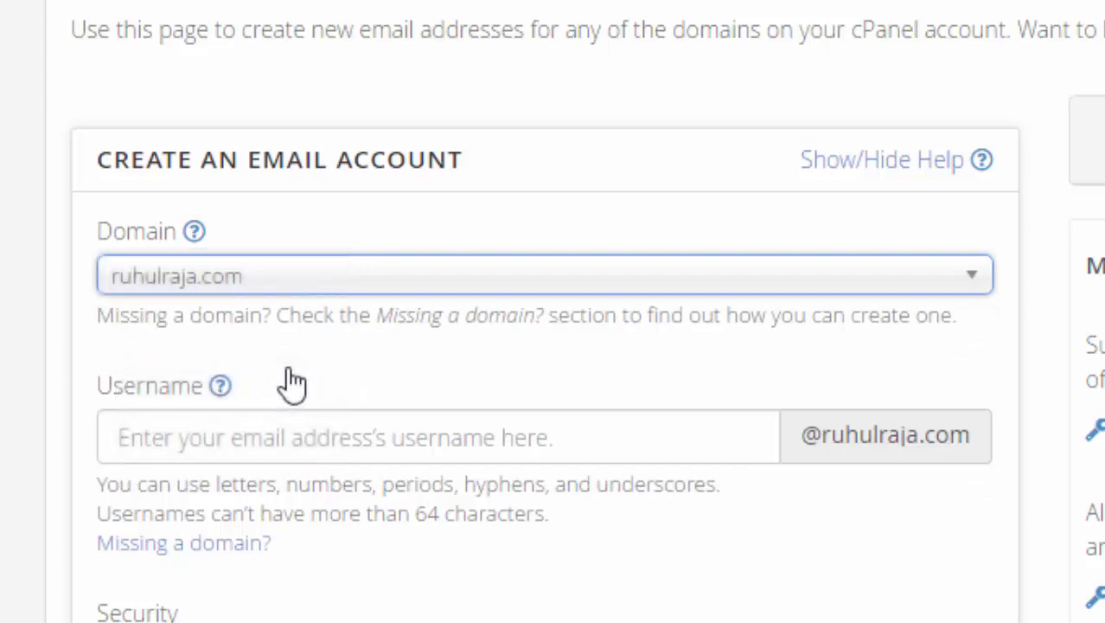
left_click(269, 455)
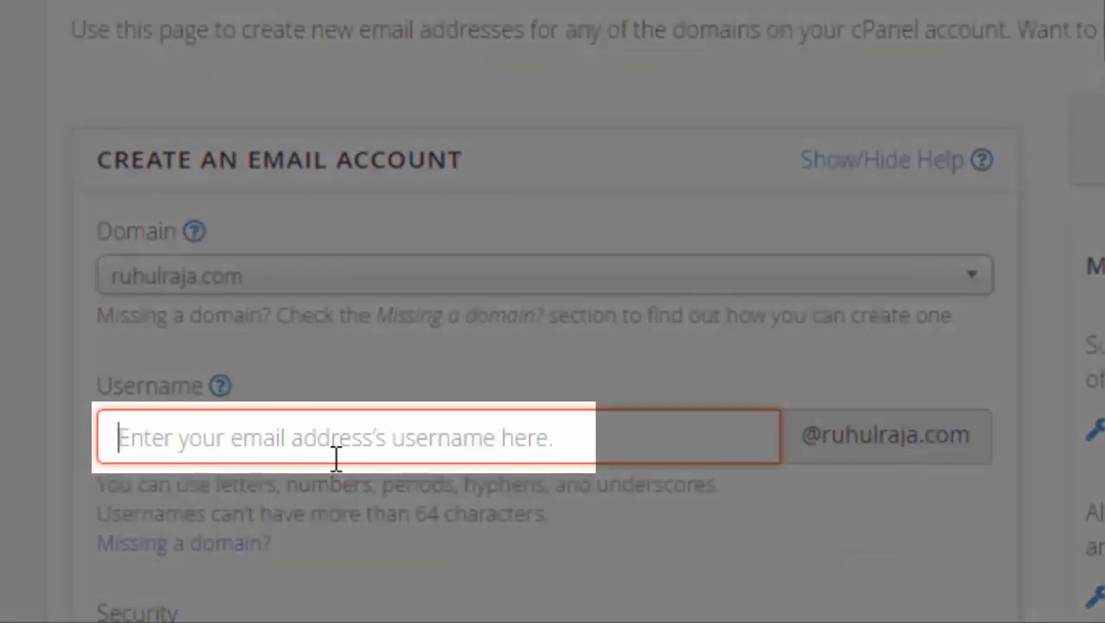
type("admin")
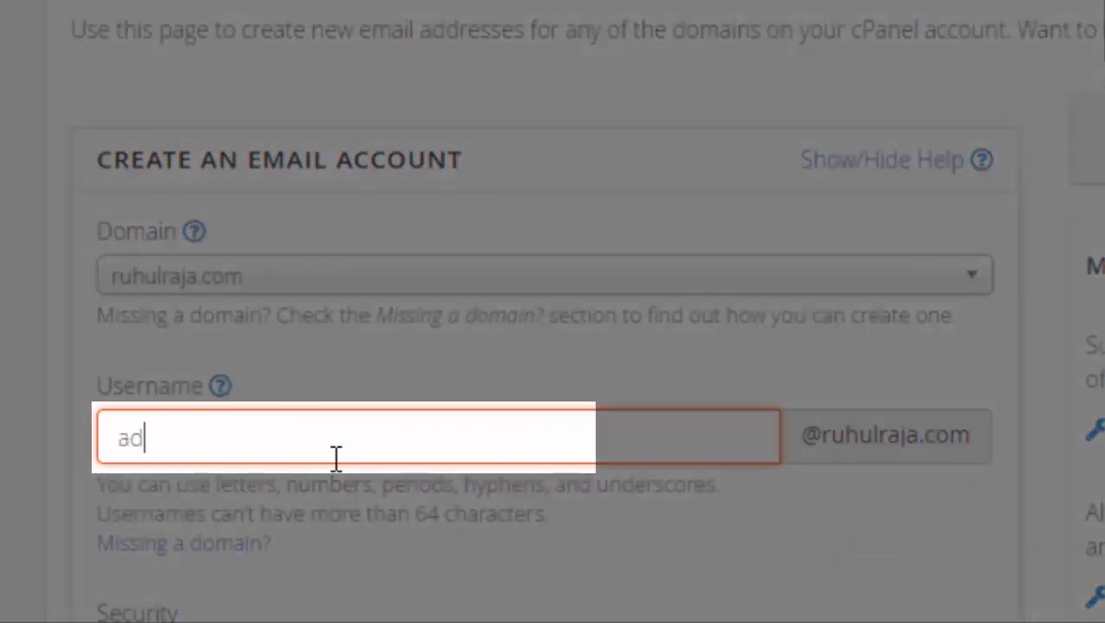
scroll(822, 484, "down", 2)
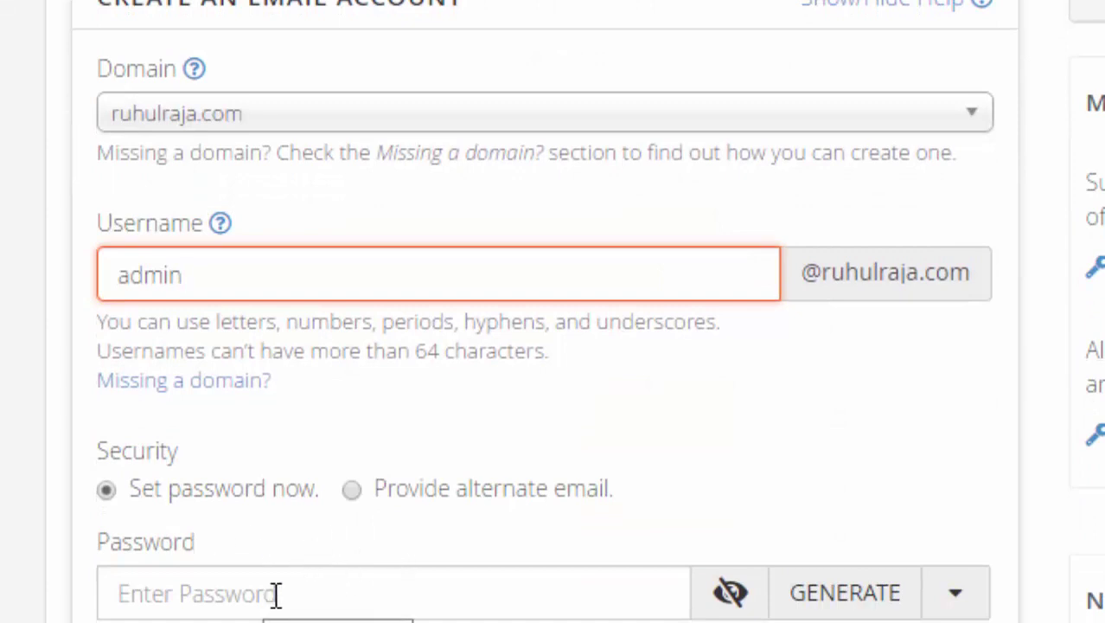
left_click(488, 606)
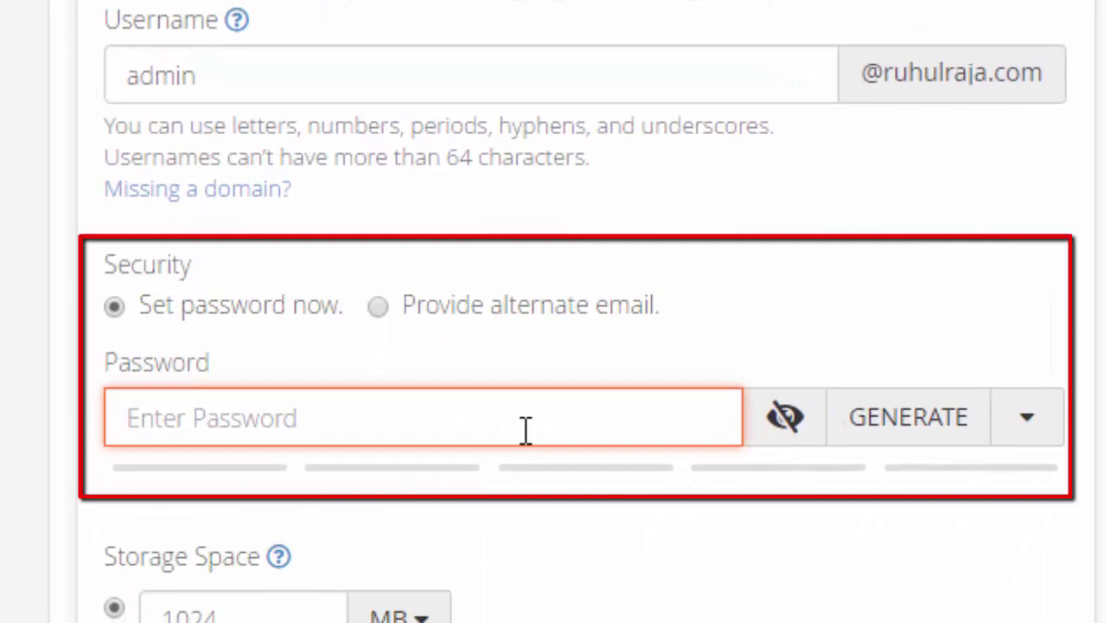
scroll(545, 432, "down", 3)
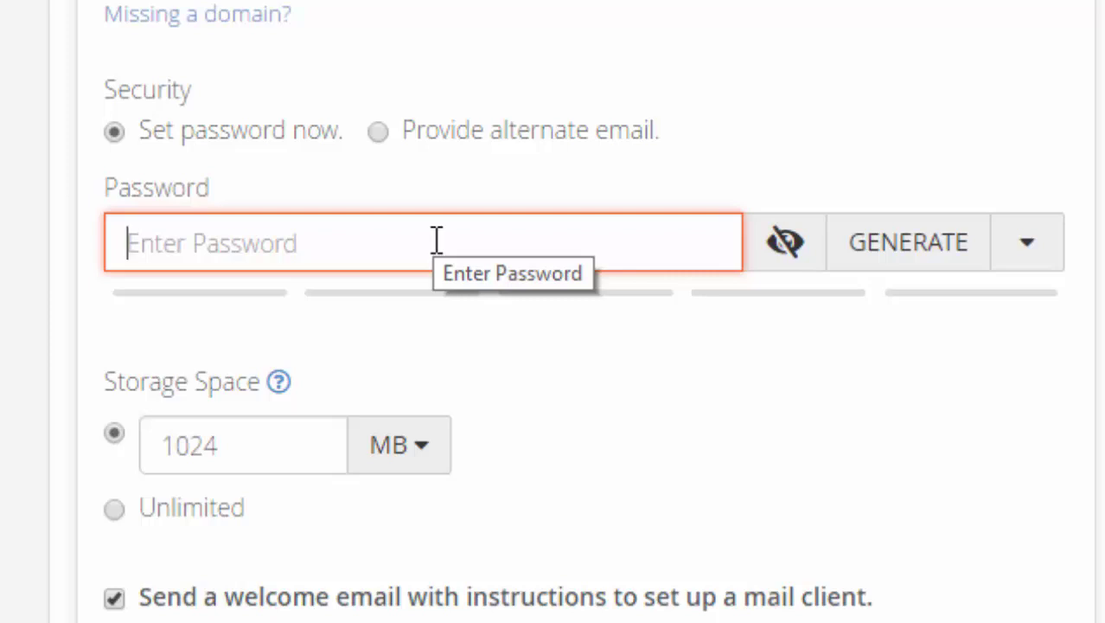
- Generate a strong password, change storage from 1024 to 50 MB, and create the admin mailbox
left_click(889, 259)
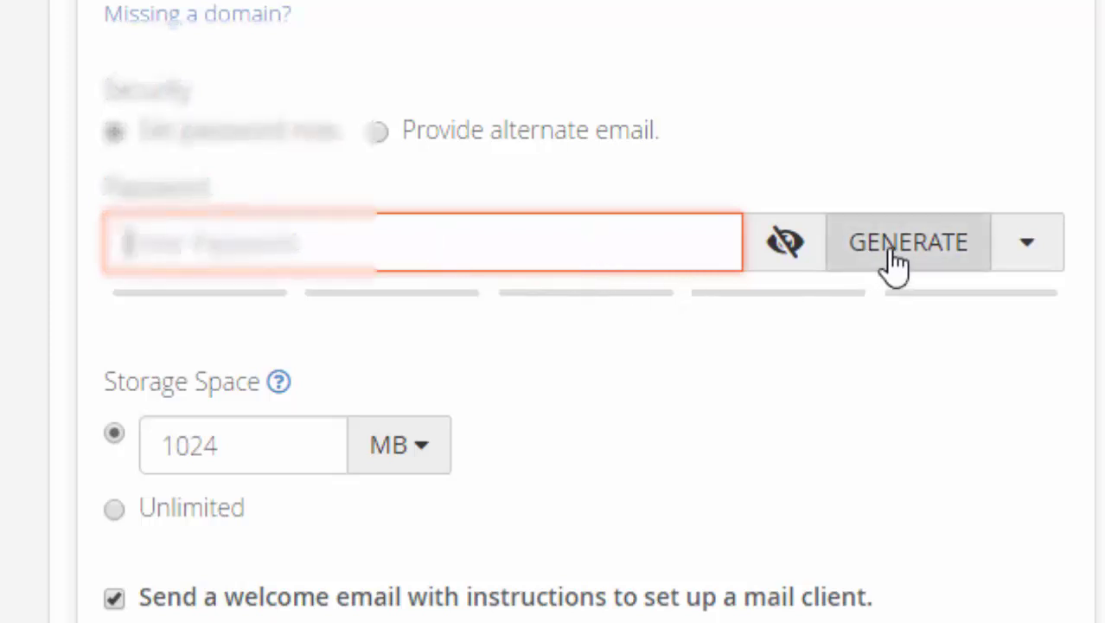
scroll(451, 243, "down", 2)
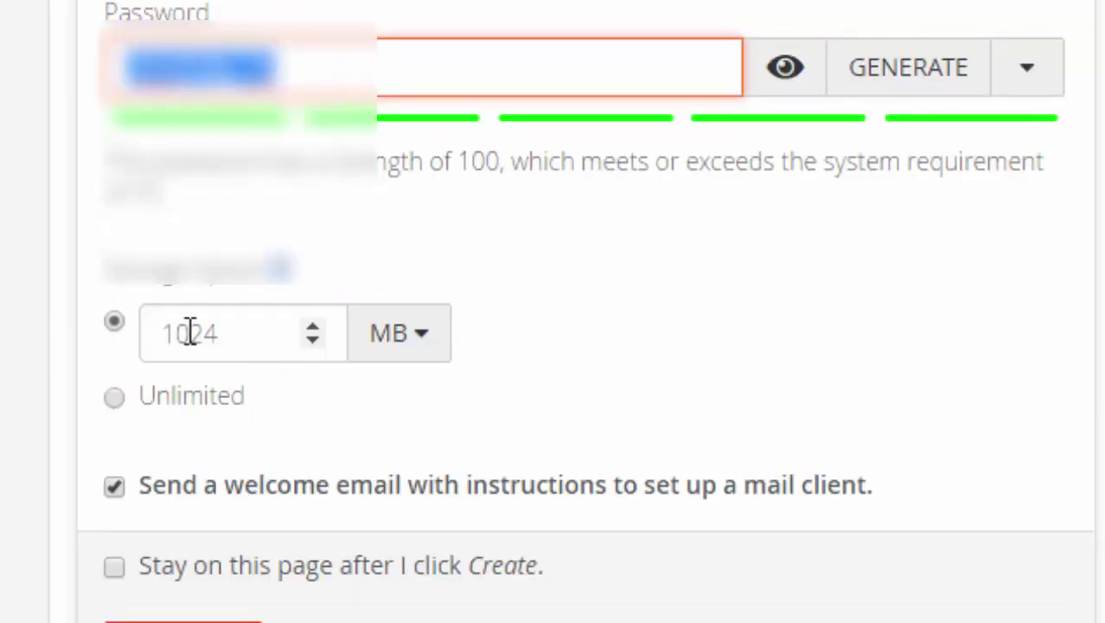
double_click(247, 335)
left_click_drag(247, 334, 141, 324)
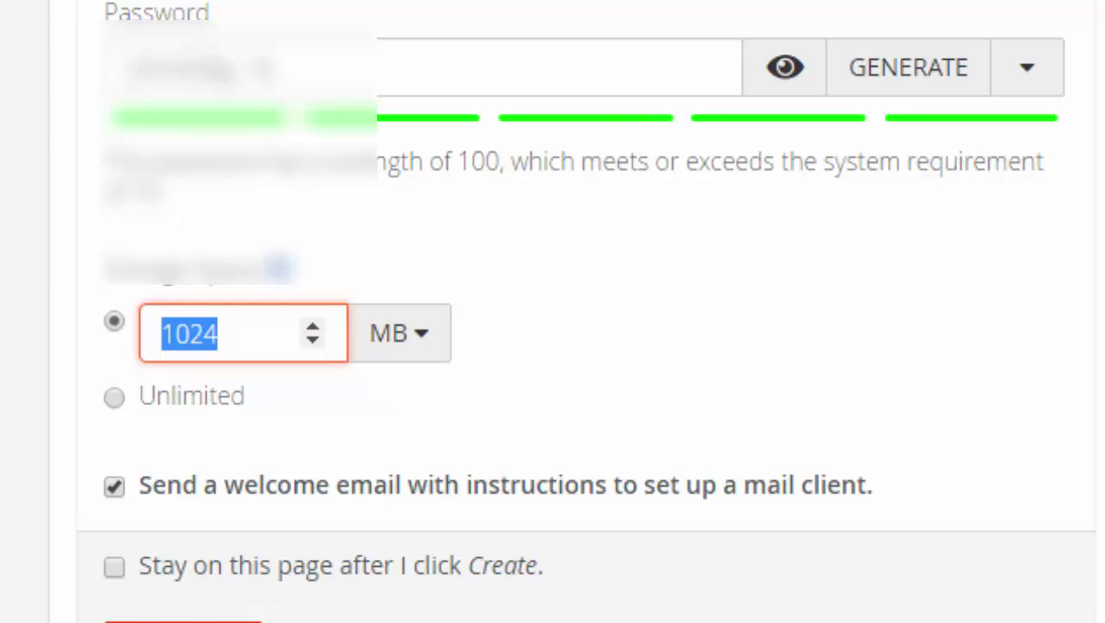
type("50")
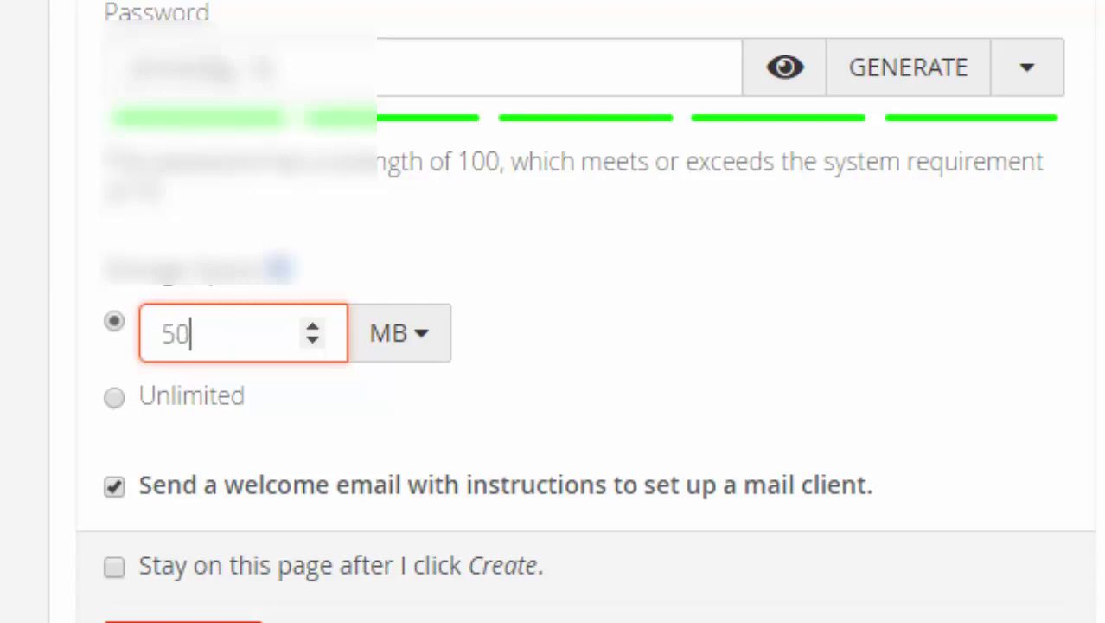
scroll(181, 474, "down", 2)
left_click(182, 474)
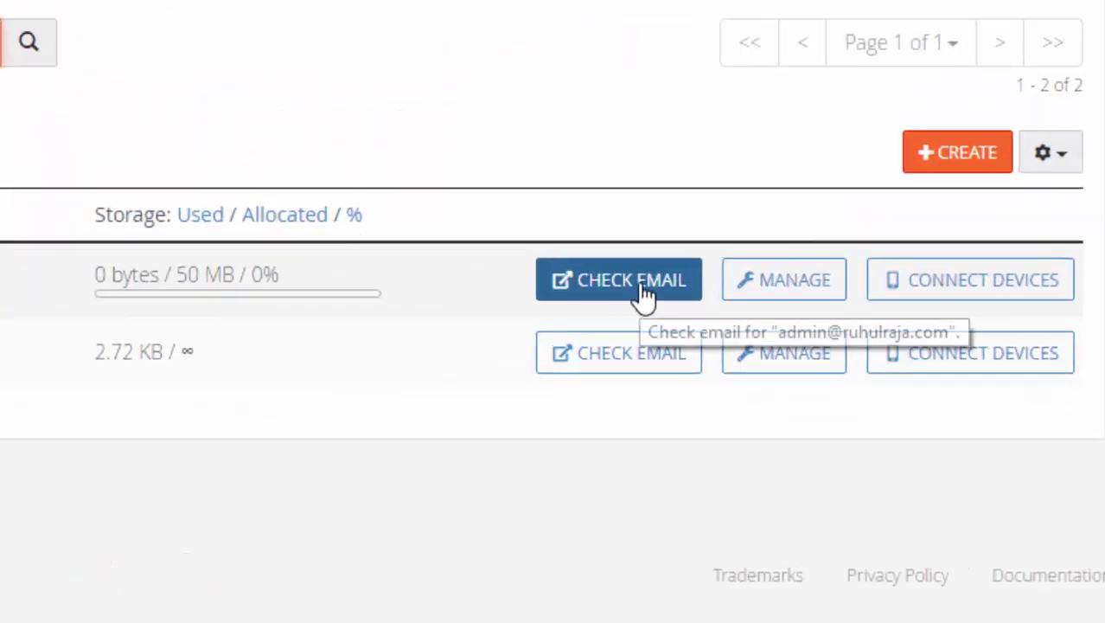
- Open the new admin mailbox's webmail with Roundcube as the client
left_click(610, 294)
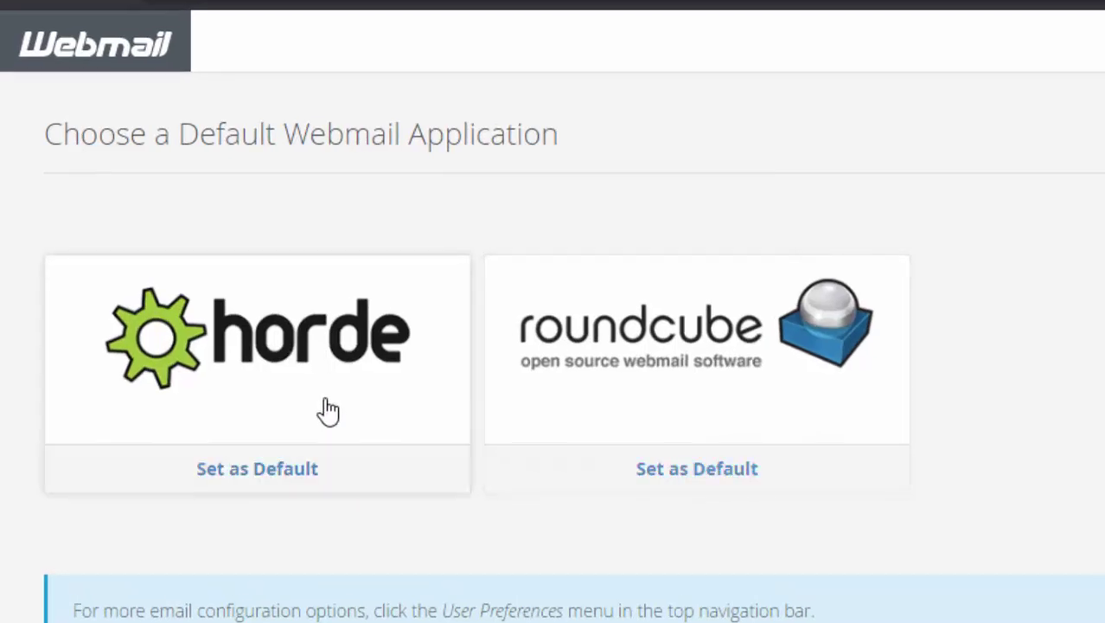
left_click(616, 407)
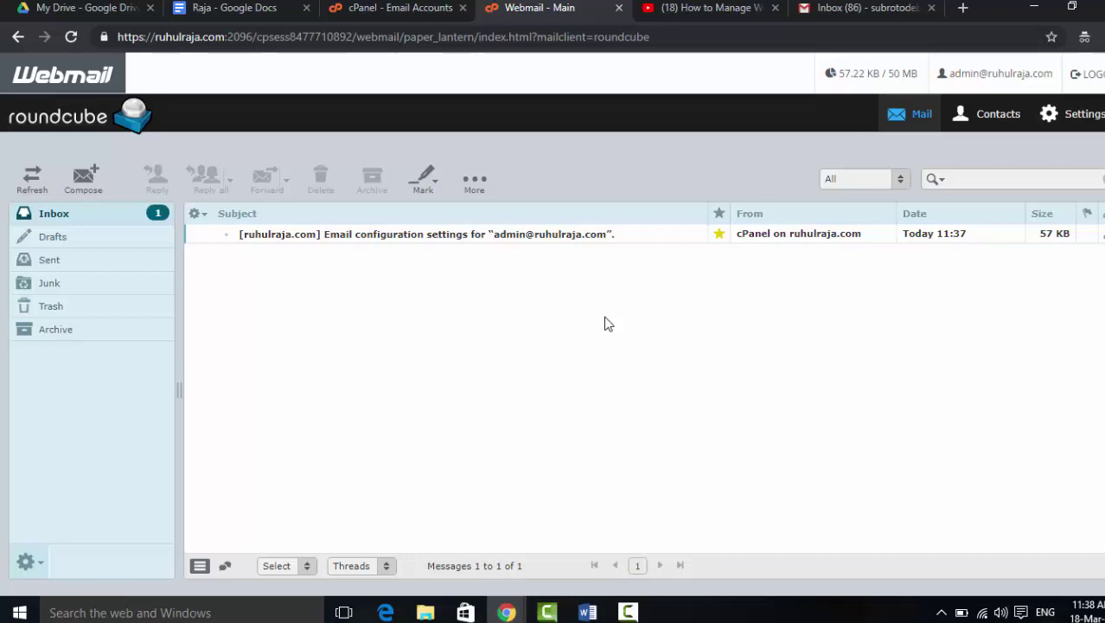
left_click(394, 8)
key("alt+Left")
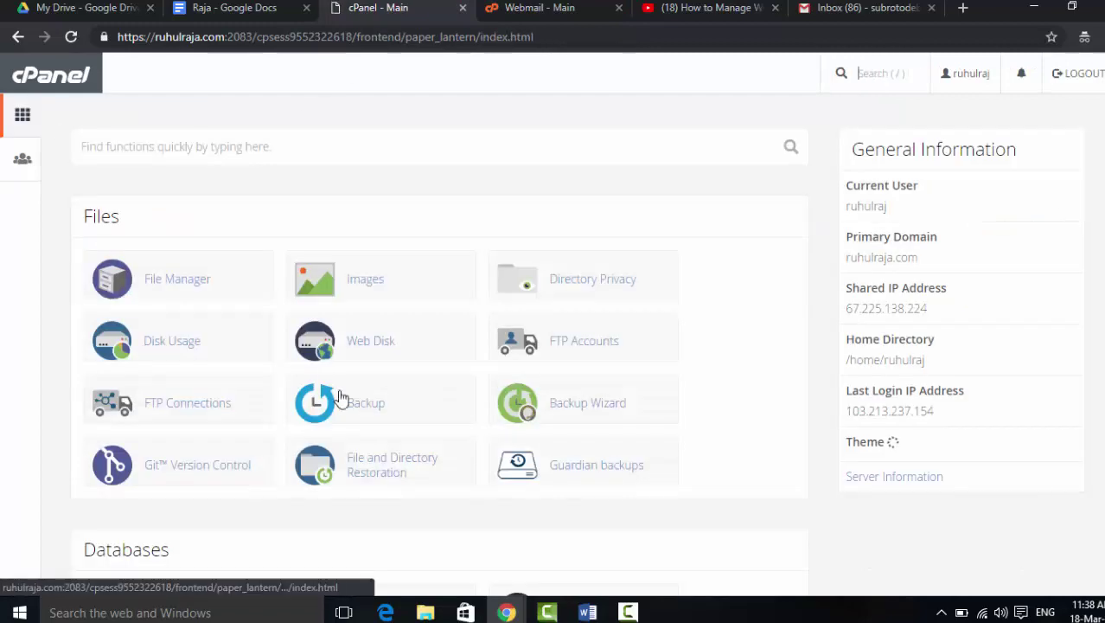
scroll(339, 398, "down", 8)
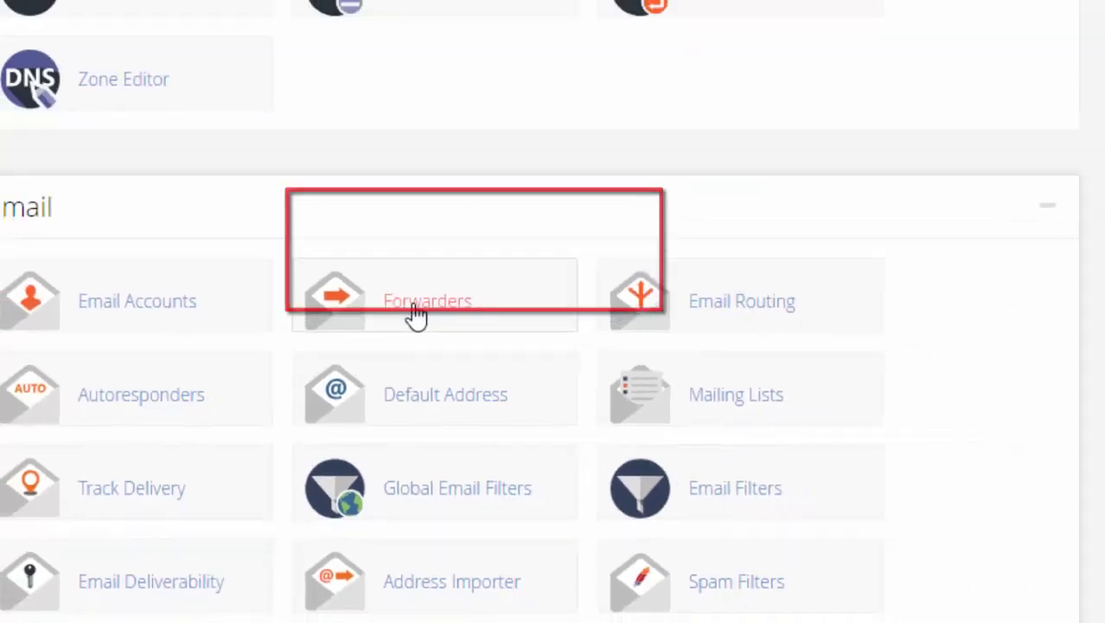
left_click(449, 275)
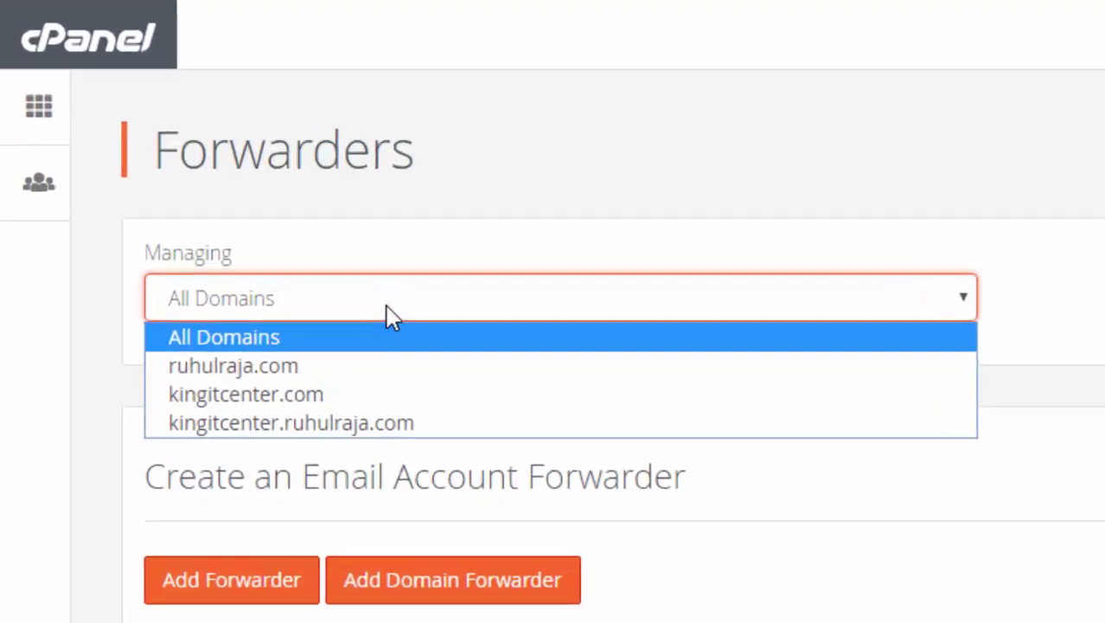
left_click(388, 398)
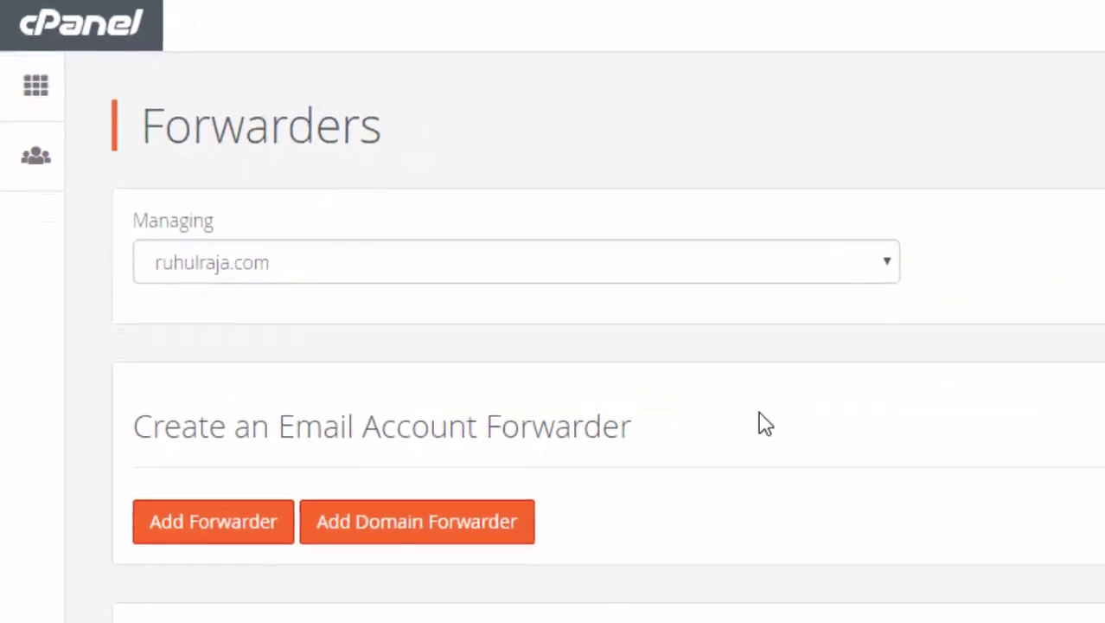
scroll(658, 363, "down", 5)
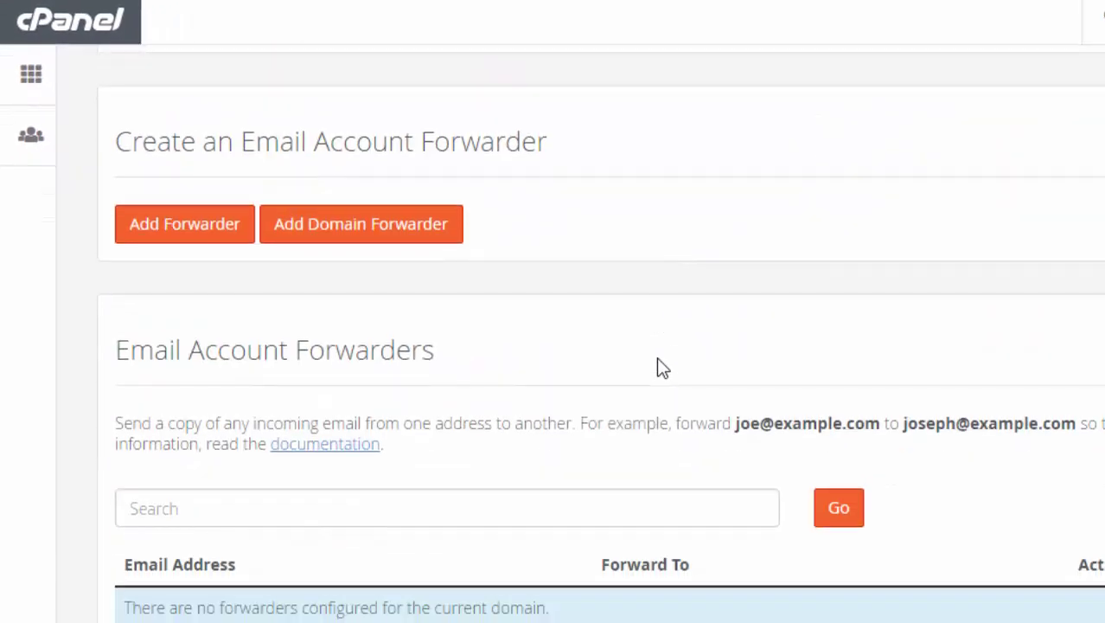
scroll(658, 371, "up", 3)
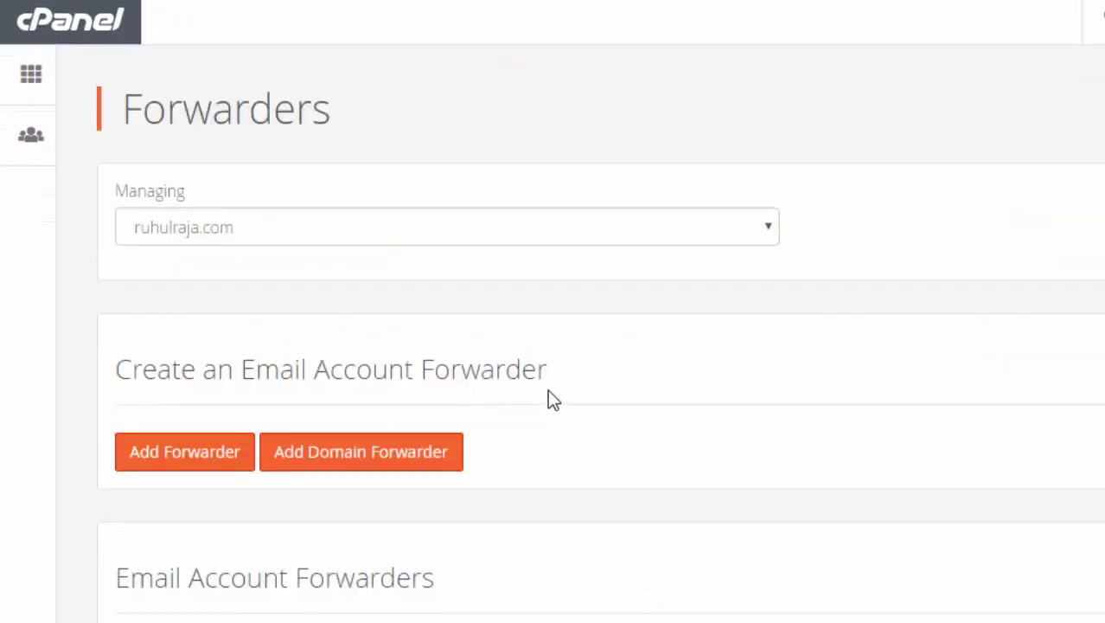
left_click(185, 452)
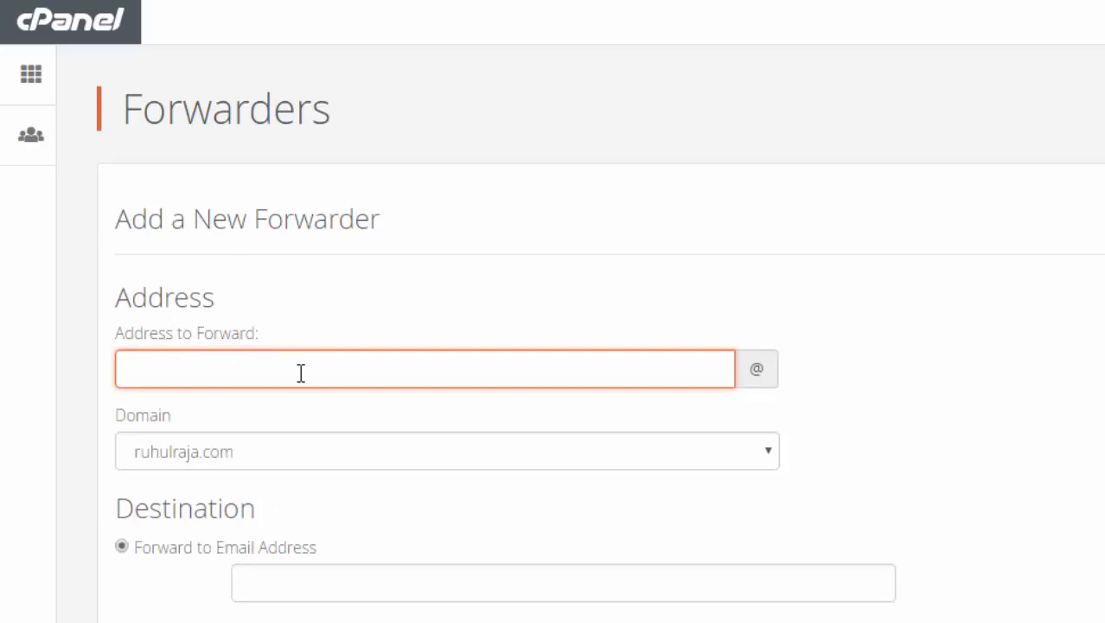
- Create a forwarder for the admin address that sends its mail to the Gmail account's address
type("admin")
scroll(347, 420, "down", 2)
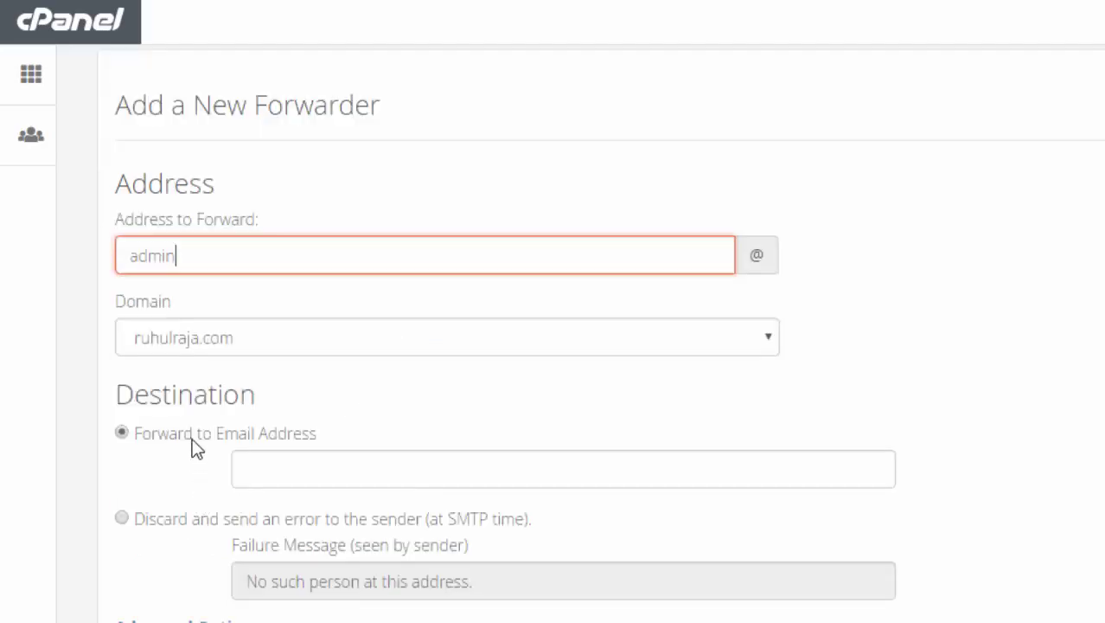
left_click(324, 448)
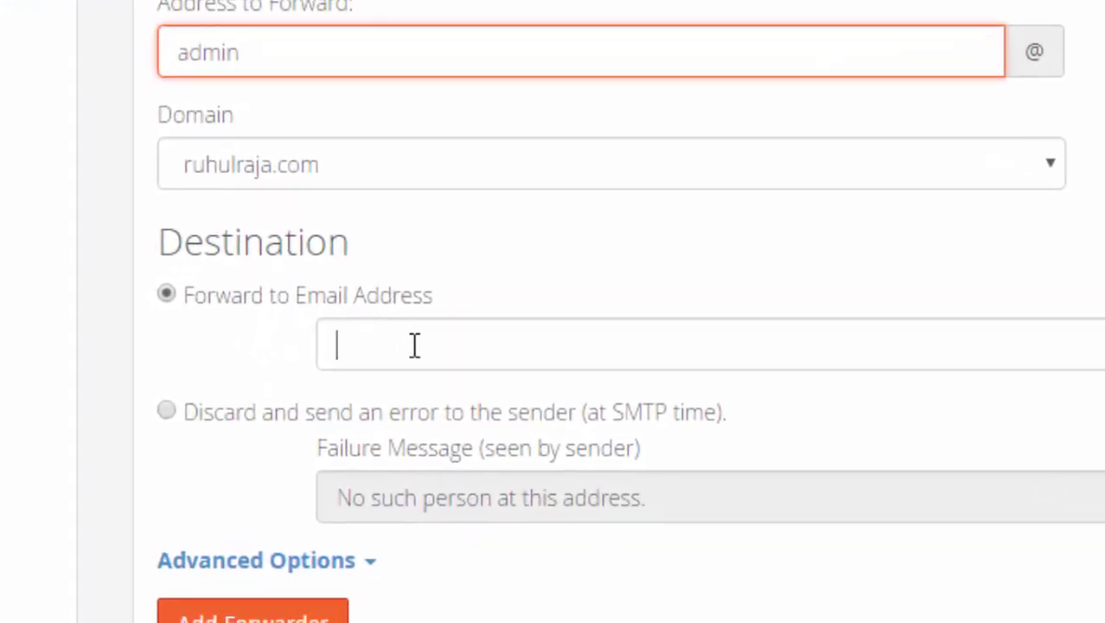
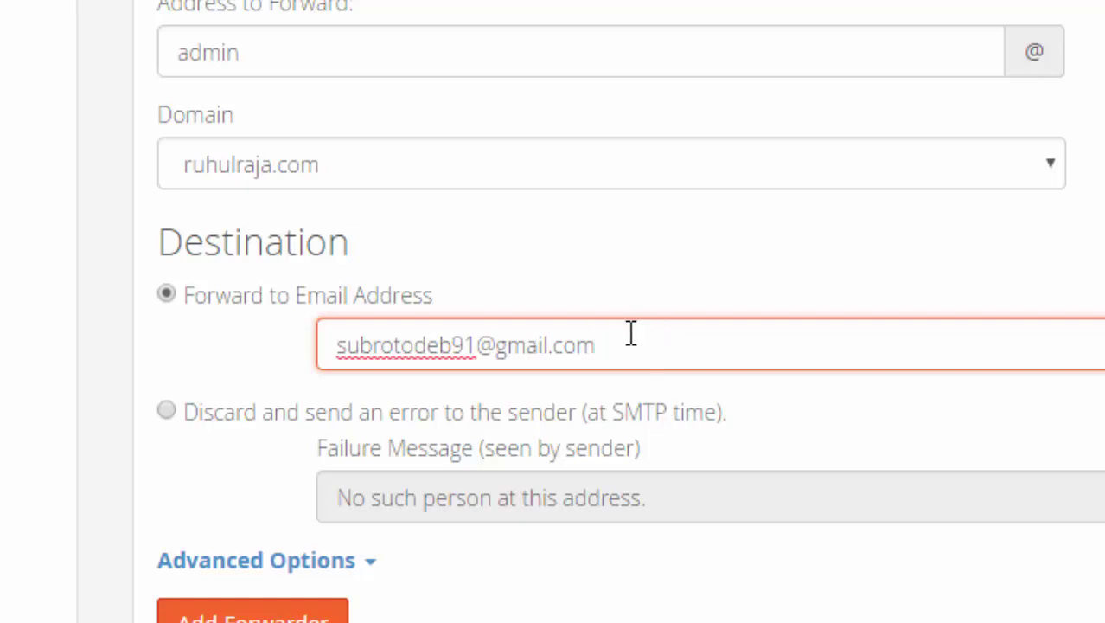
left_click(294, 616)
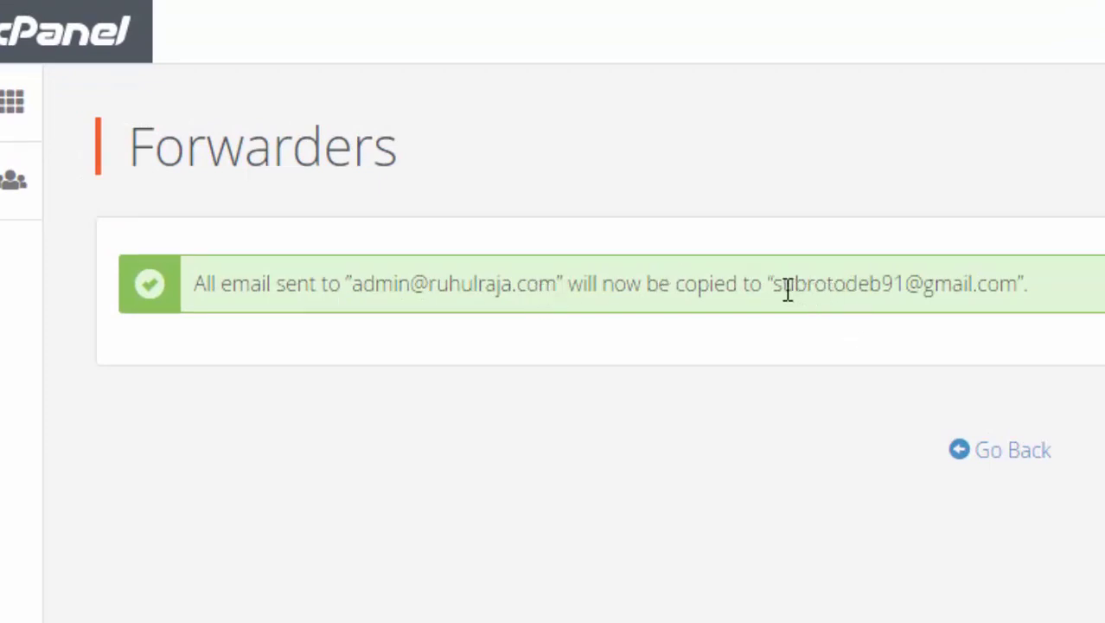
- Highlight the destination Gmail address in the forwarder success message
left_click_drag(784, 284, 1023, 284)
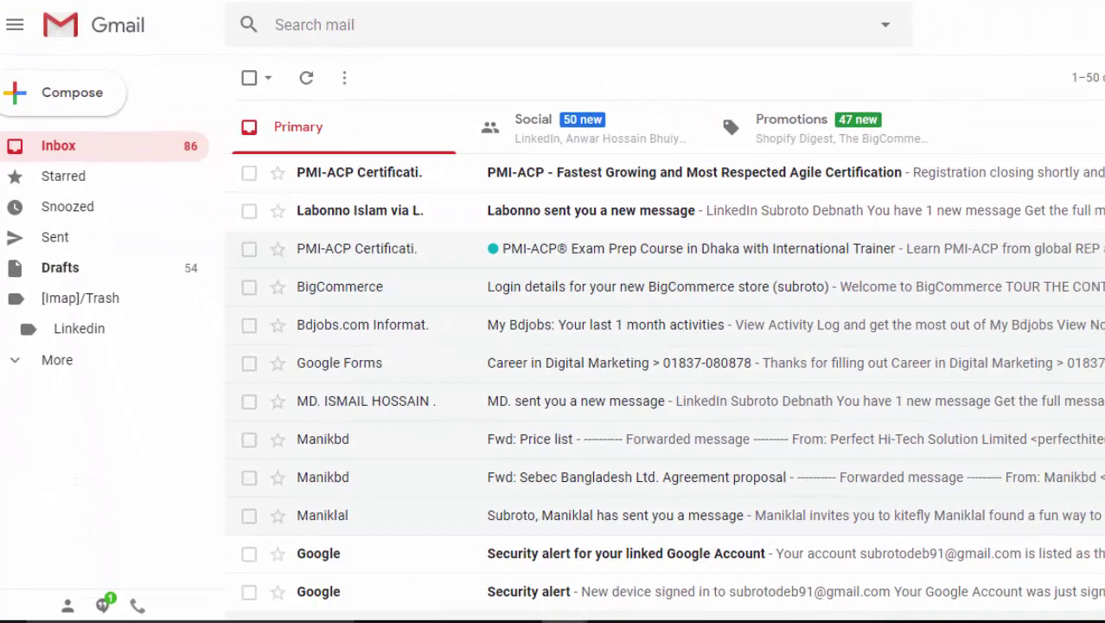
- In Gmail's Forwarding and POP/IMAP settings, enable POP for all mail and save the changes
left_click(1104, 79)
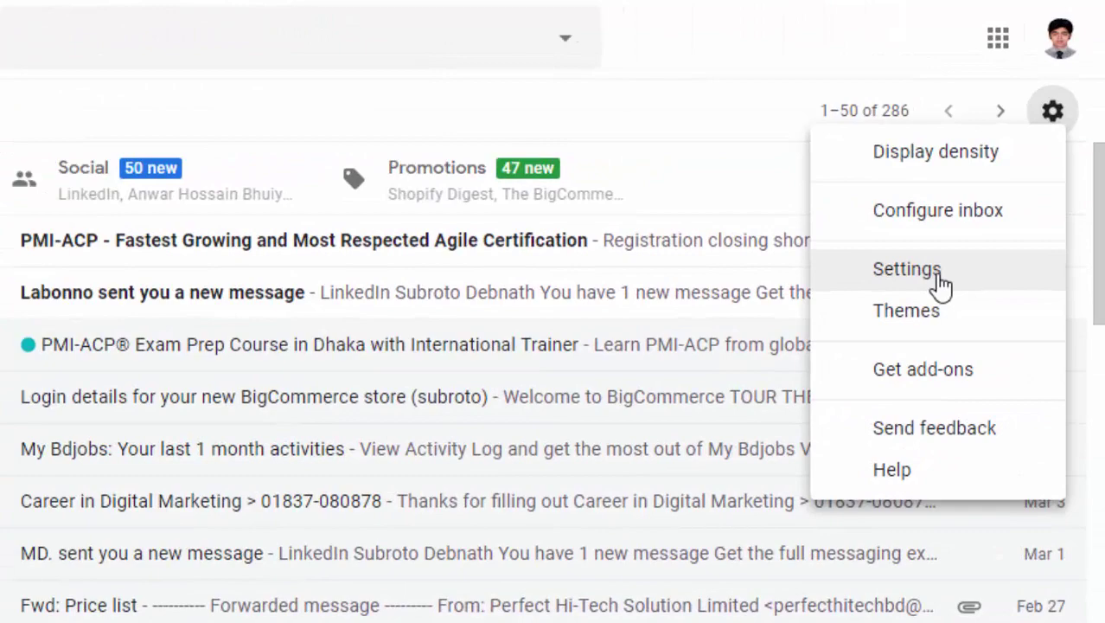
left_click(941, 285)
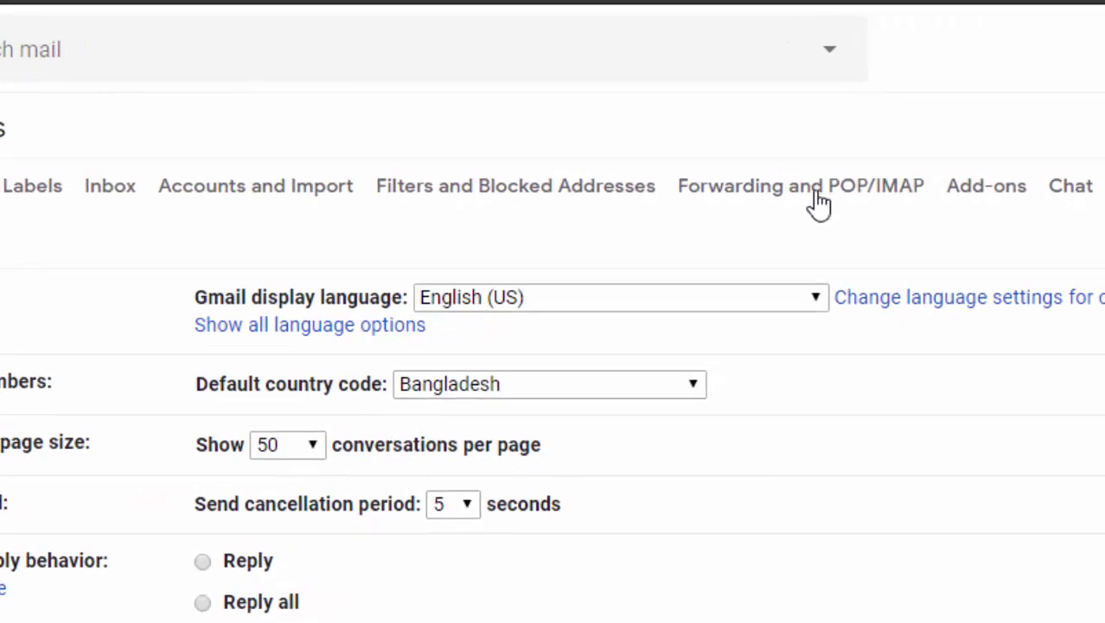
left_click(819, 203)
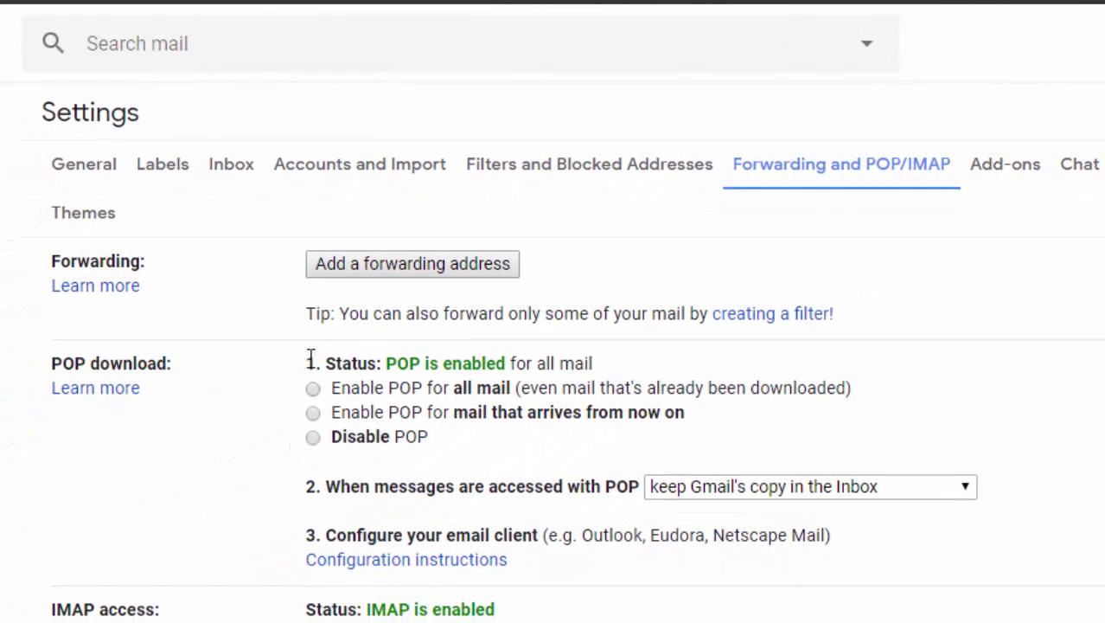
left_click_drag(310, 358, 522, 370)
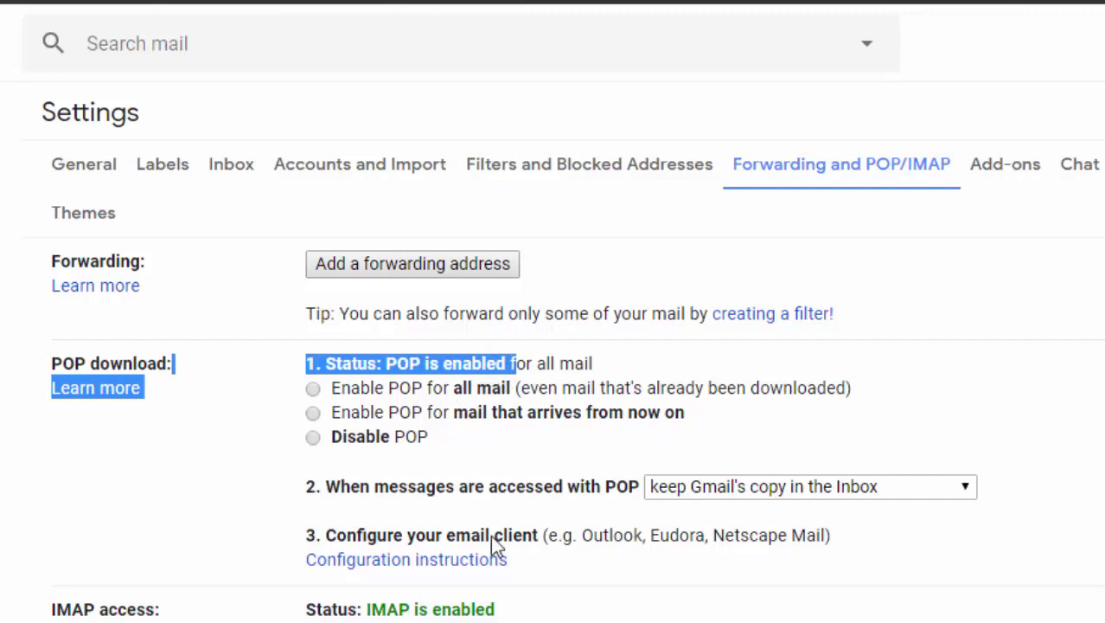
left_click_drag(369, 609, 467, 619)
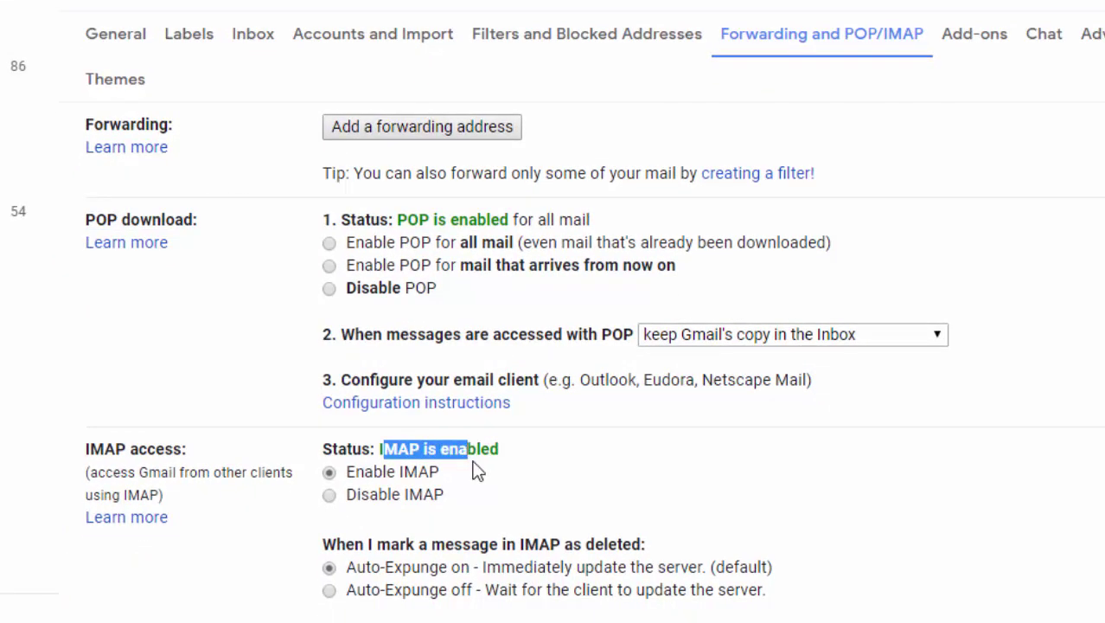
left_click_drag(473, 461, 487, 459)
left_click(330, 246)
scroll(593, 435, "down", 5)
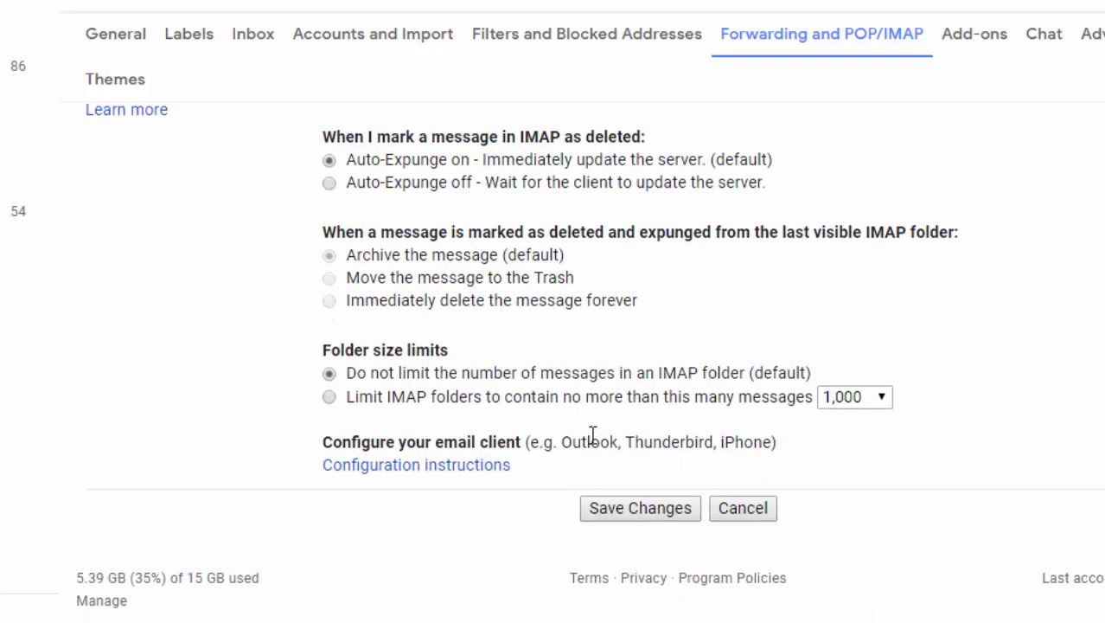
left_click(648, 517)
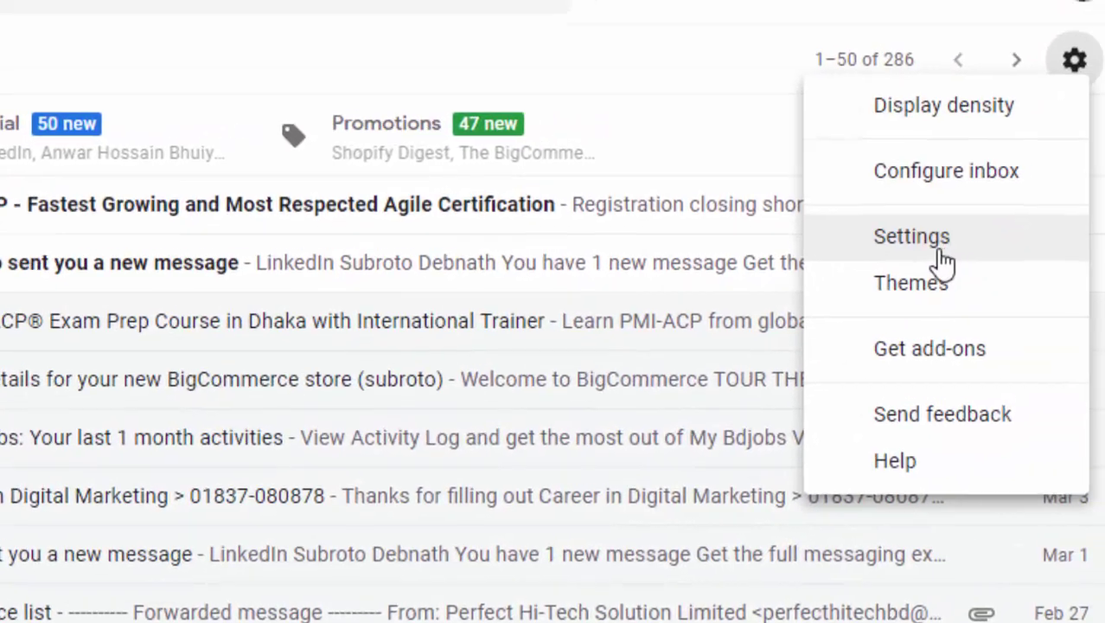
- Open Gmail's full settings on the Accounts and Import tab
left_click(1104, 129)
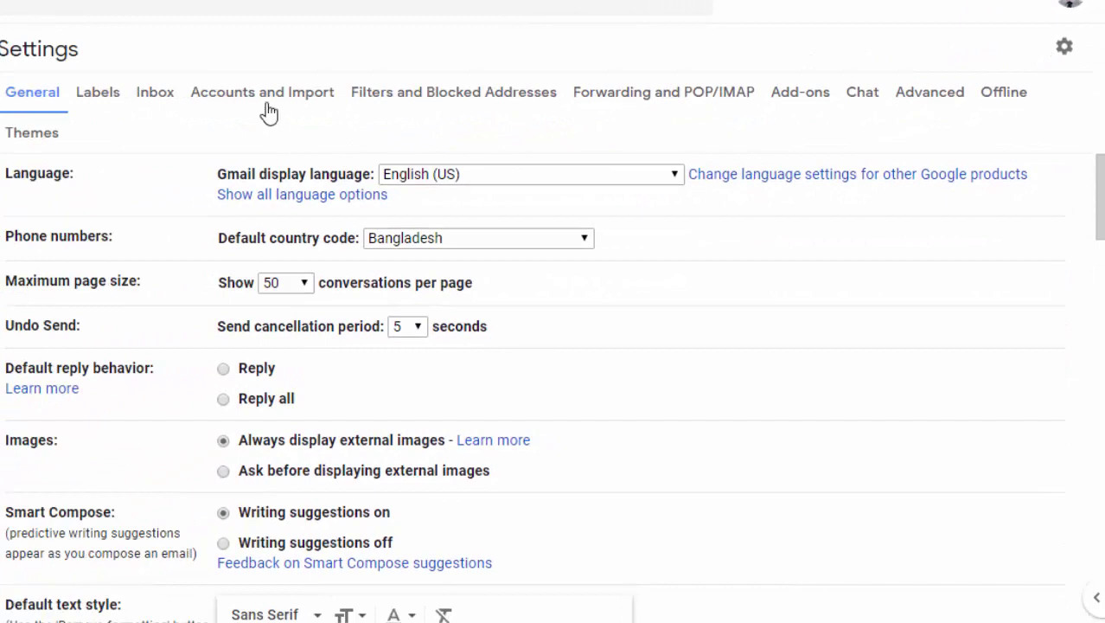
left_click(262, 95)
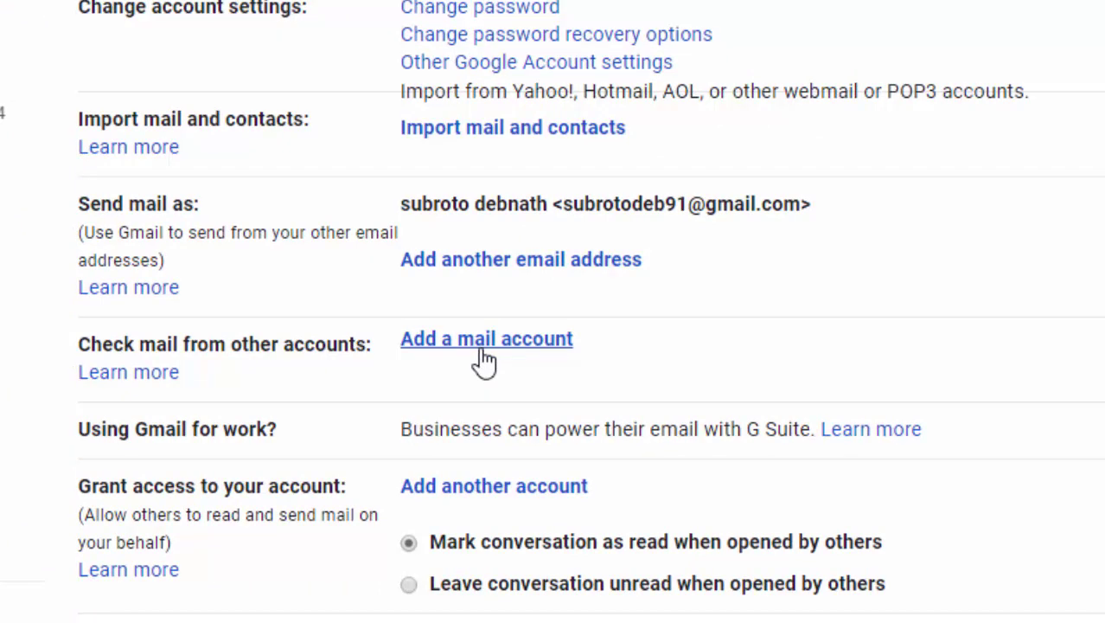
left_click(481, 350)
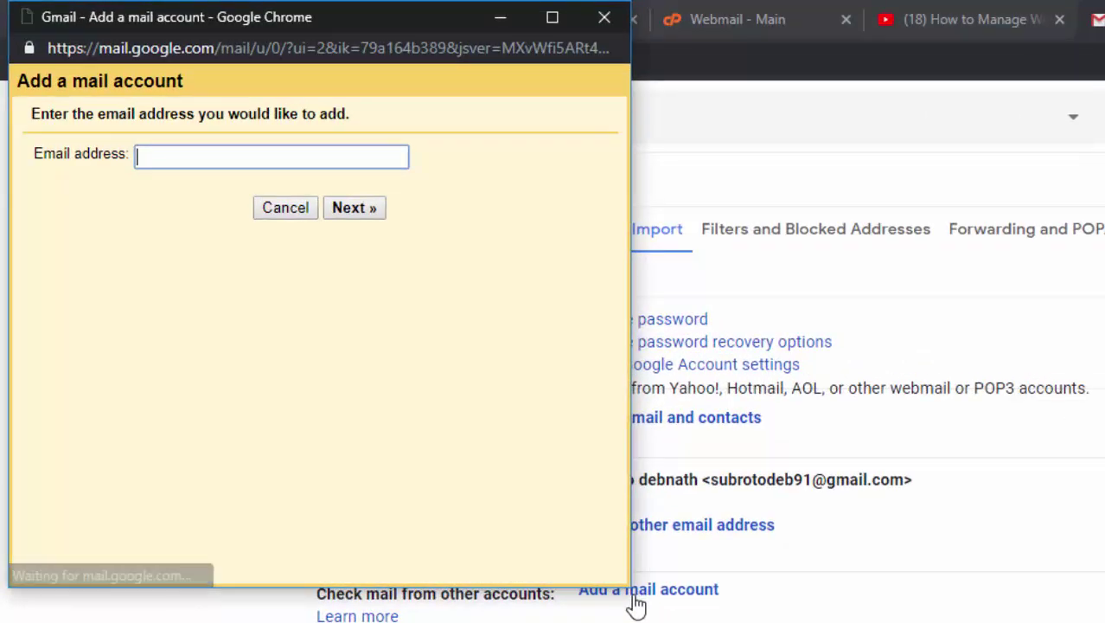
left_click_drag(461, 25, 907, 147)
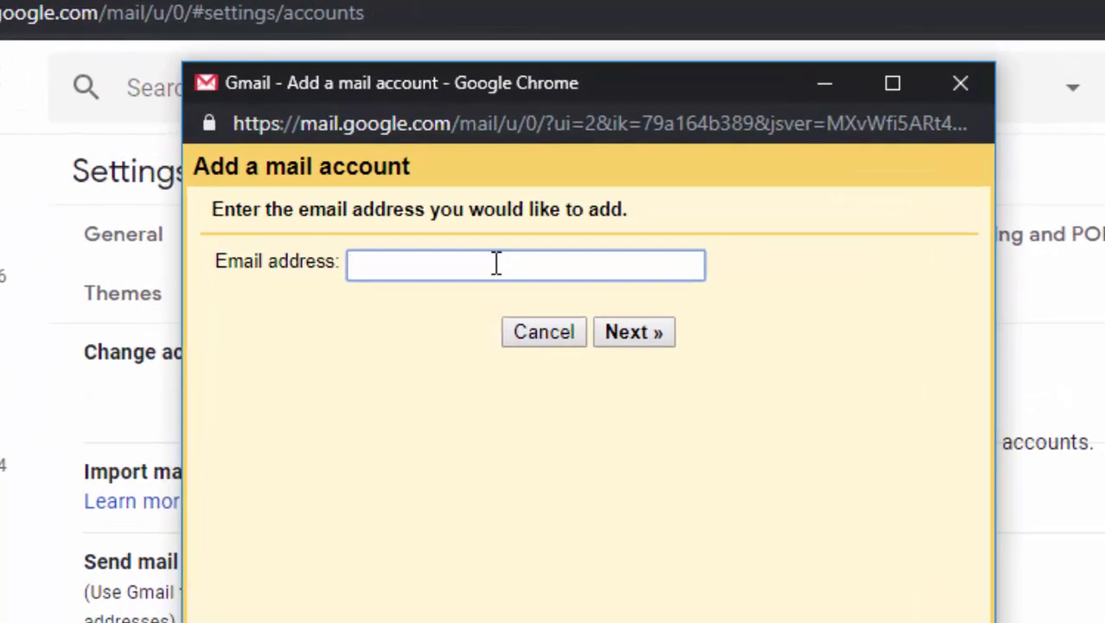
key("ctrl+v")
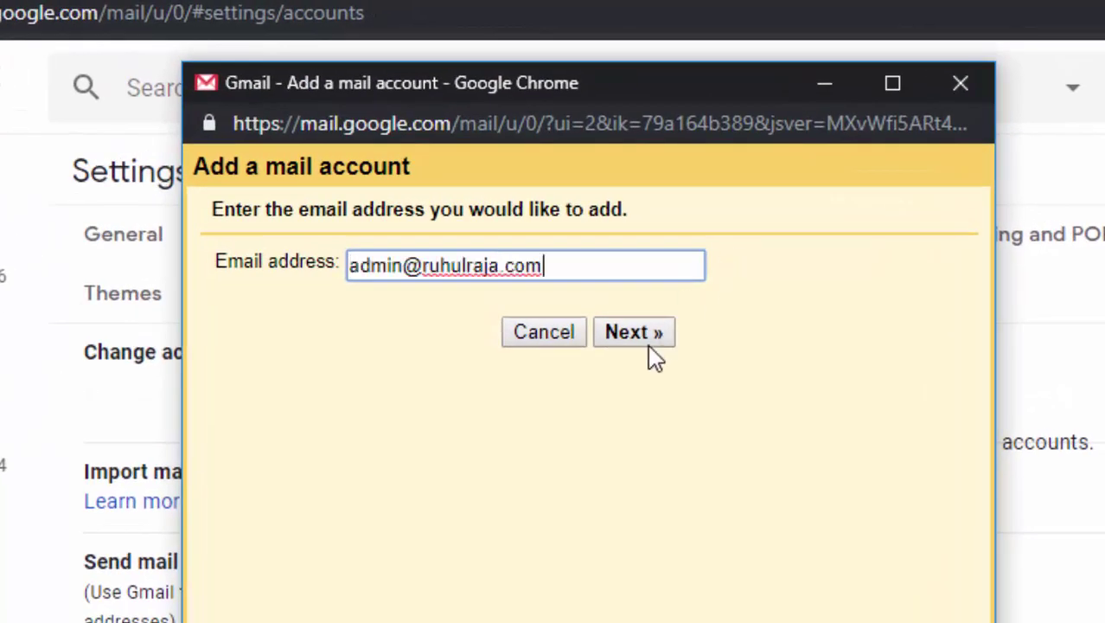
left_click(647, 341)
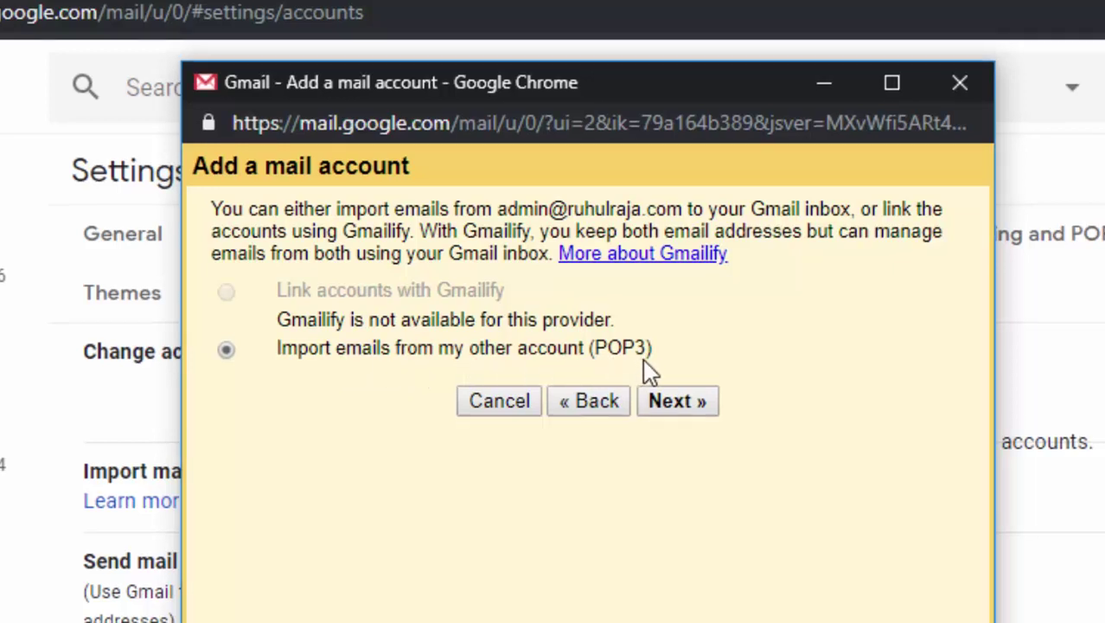
left_click(660, 393)
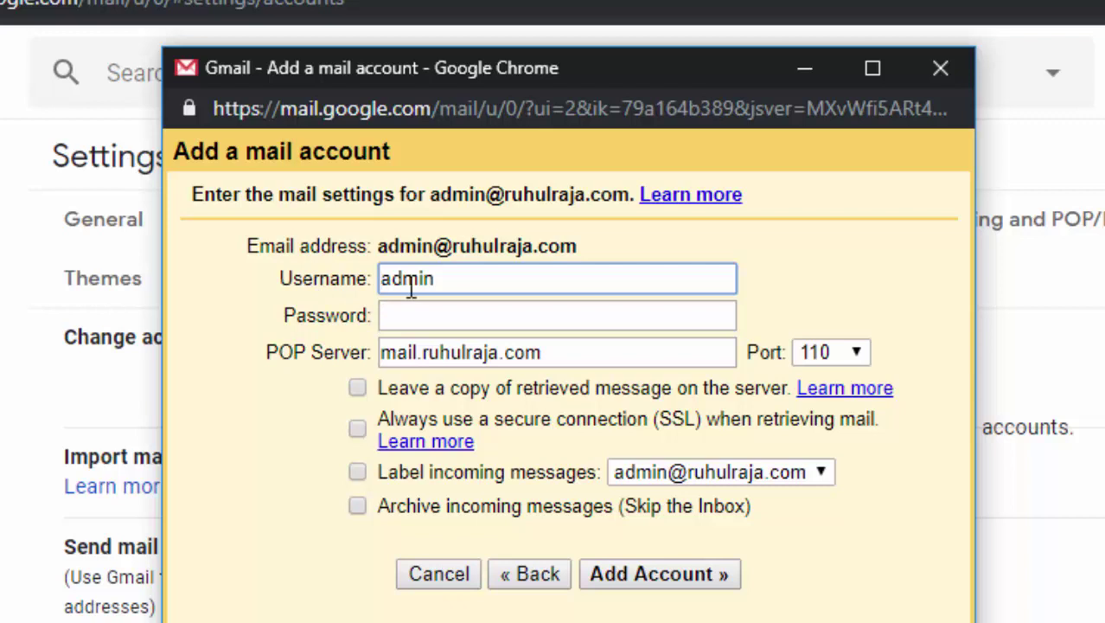
left_click(416, 313)
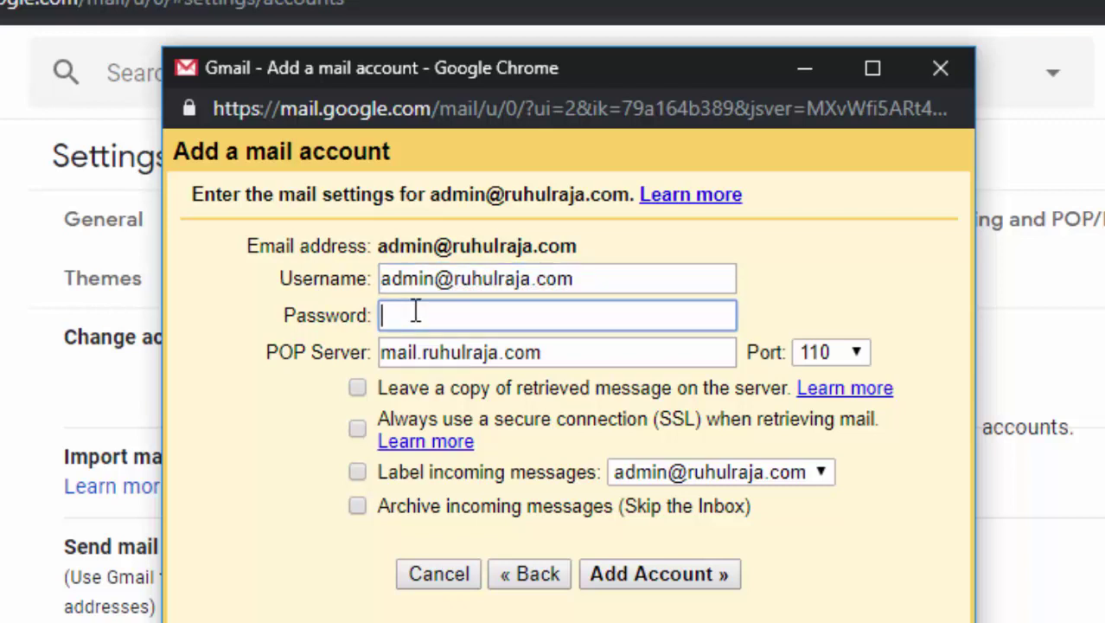
right_click(415, 312)
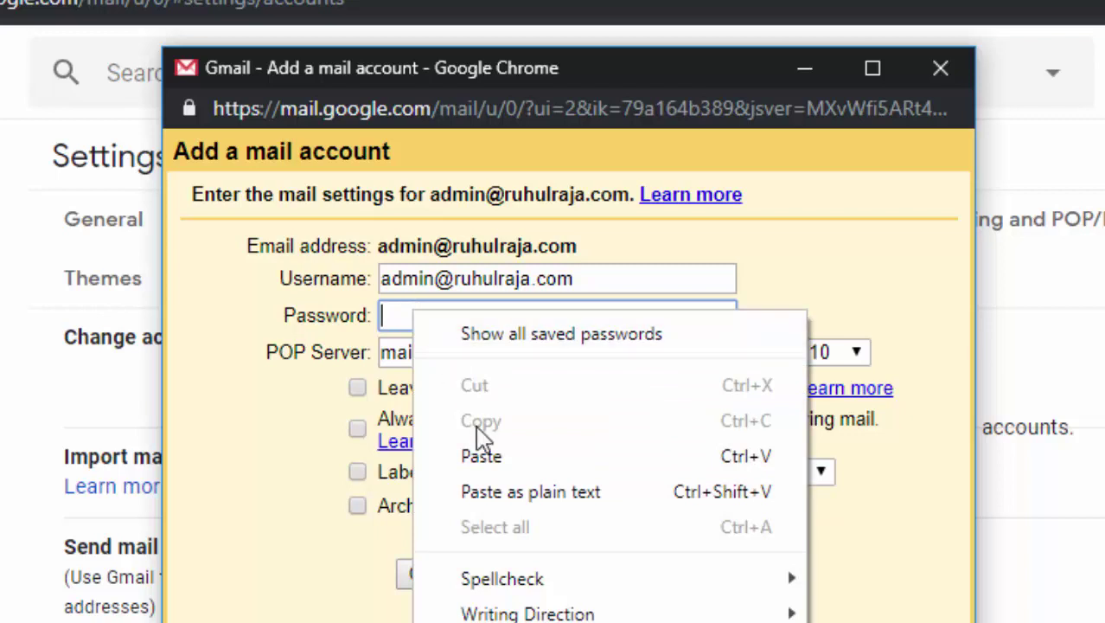
left_click(485, 455)
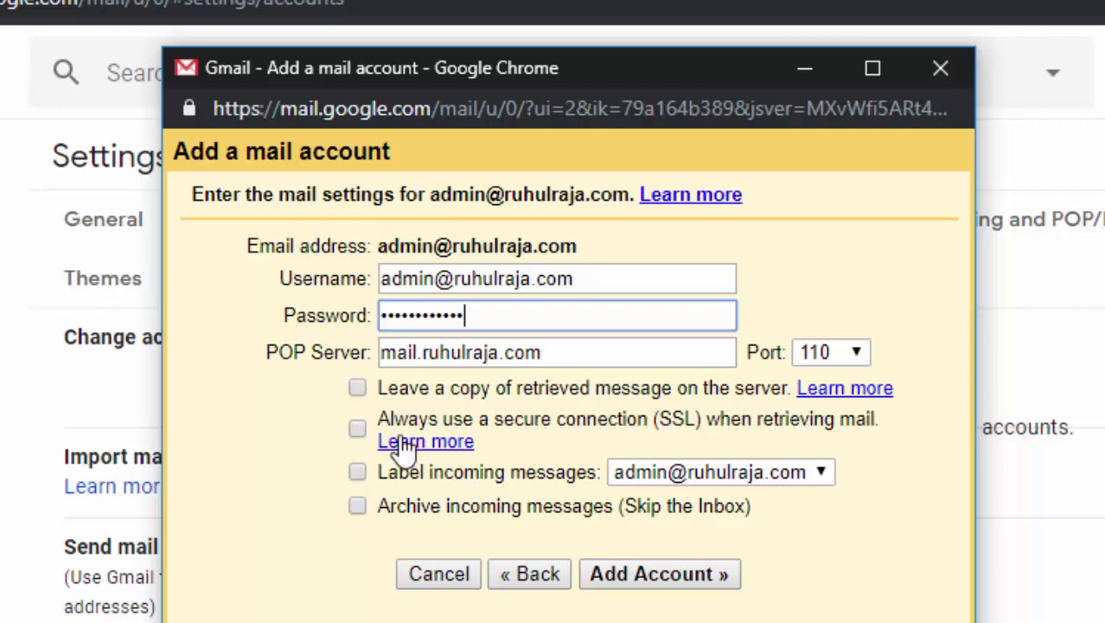
left_click(357, 386)
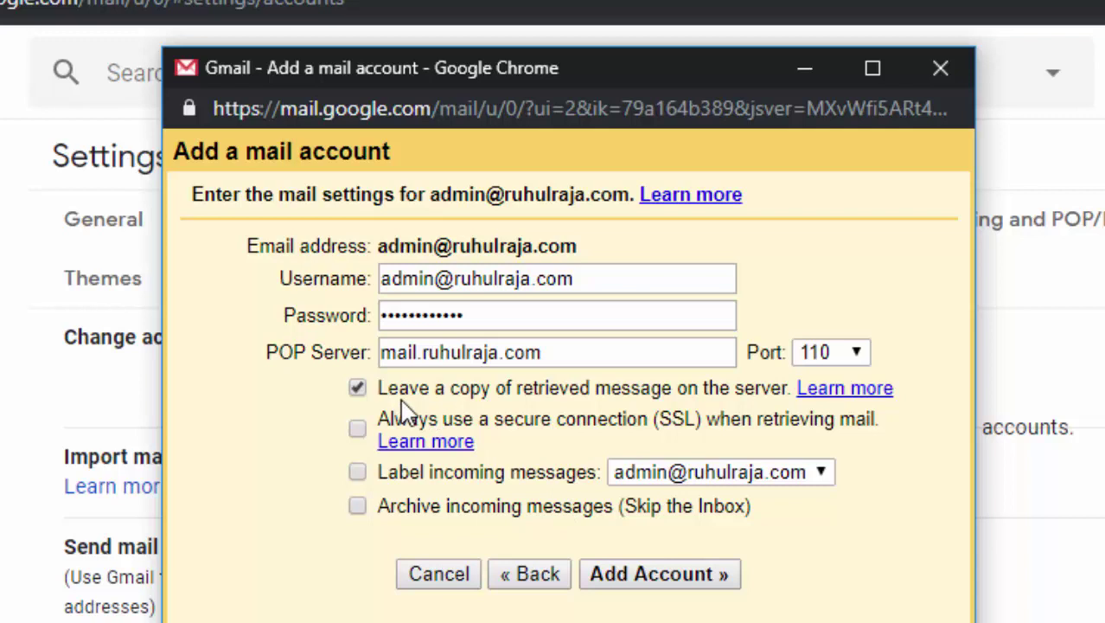
- Untick keeping server copies, enable labelling and archiving of incoming mail, and add the account
left_click(357, 389)
left_click(357, 428)
left_click(357, 429)
left_click(357, 472)
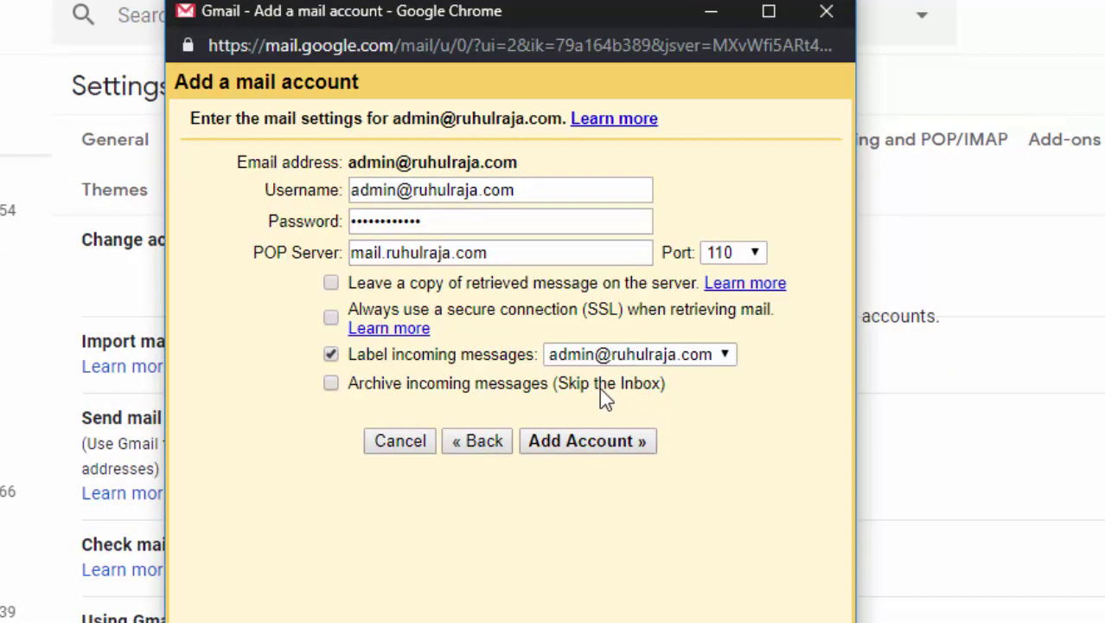
left_click(332, 384)
left_click(595, 448)
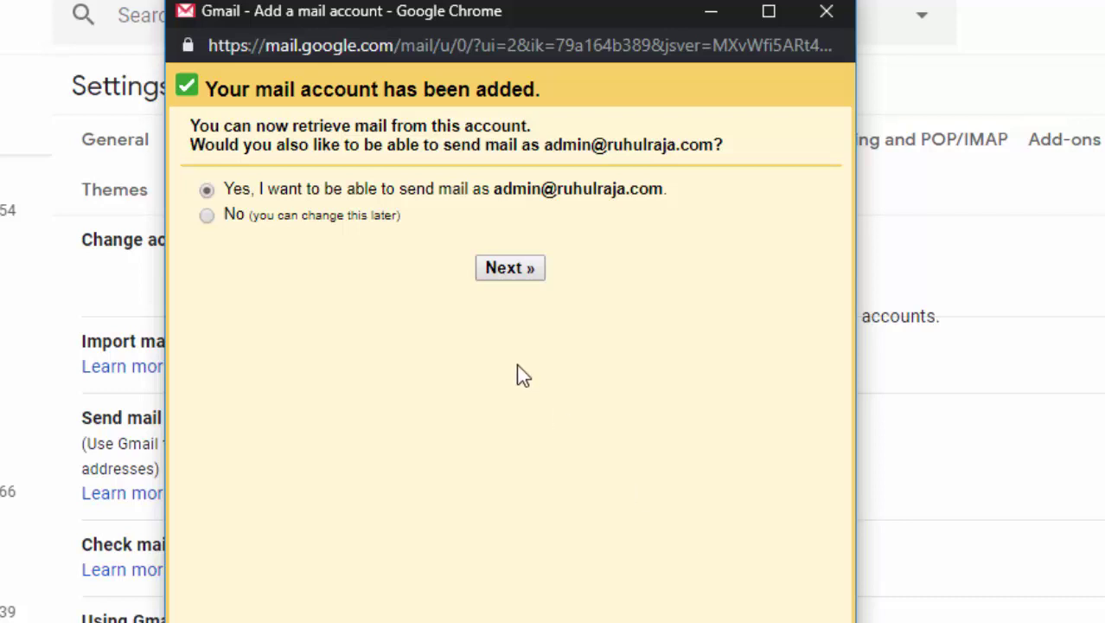
- Replace the send-as display name with the owner's name and continue to the SMTP settings
left_click(512, 270)
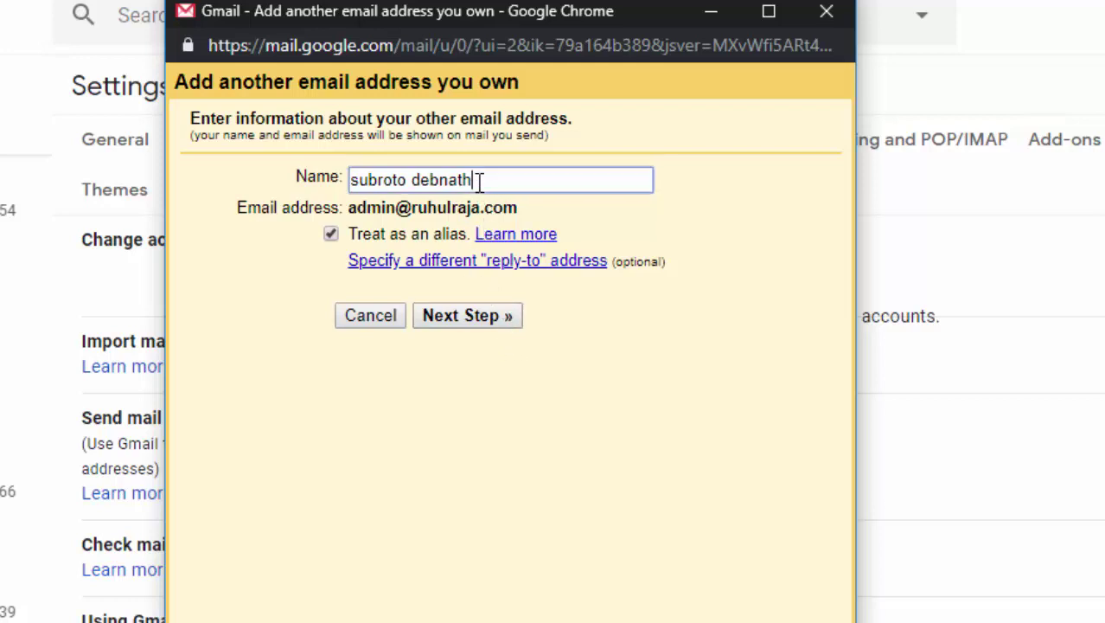
left_click_drag(476, 179, 333, 207)
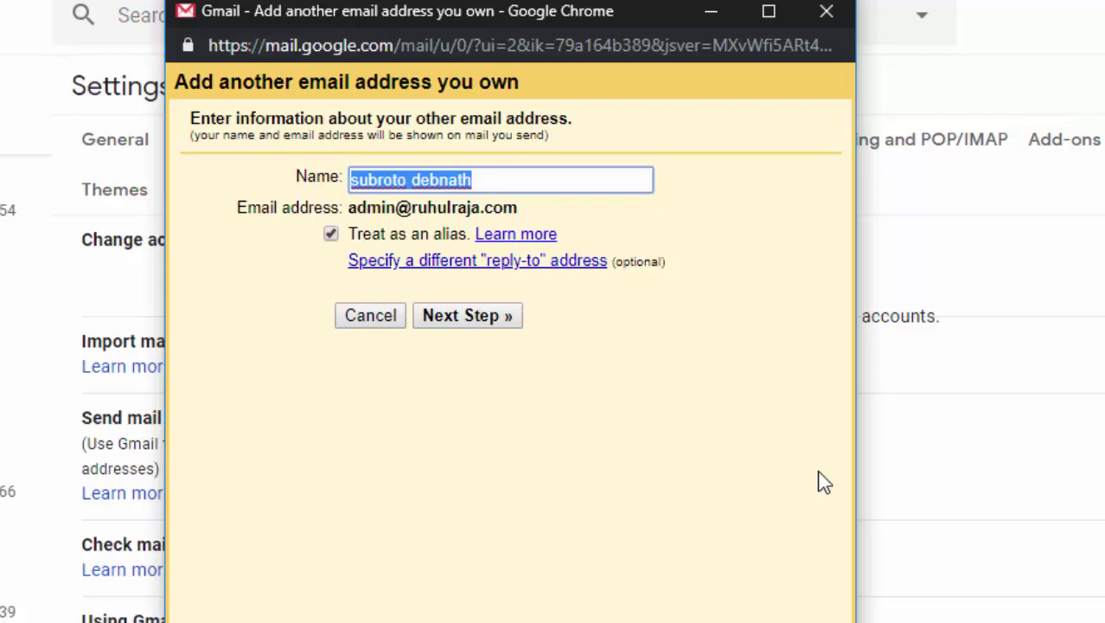
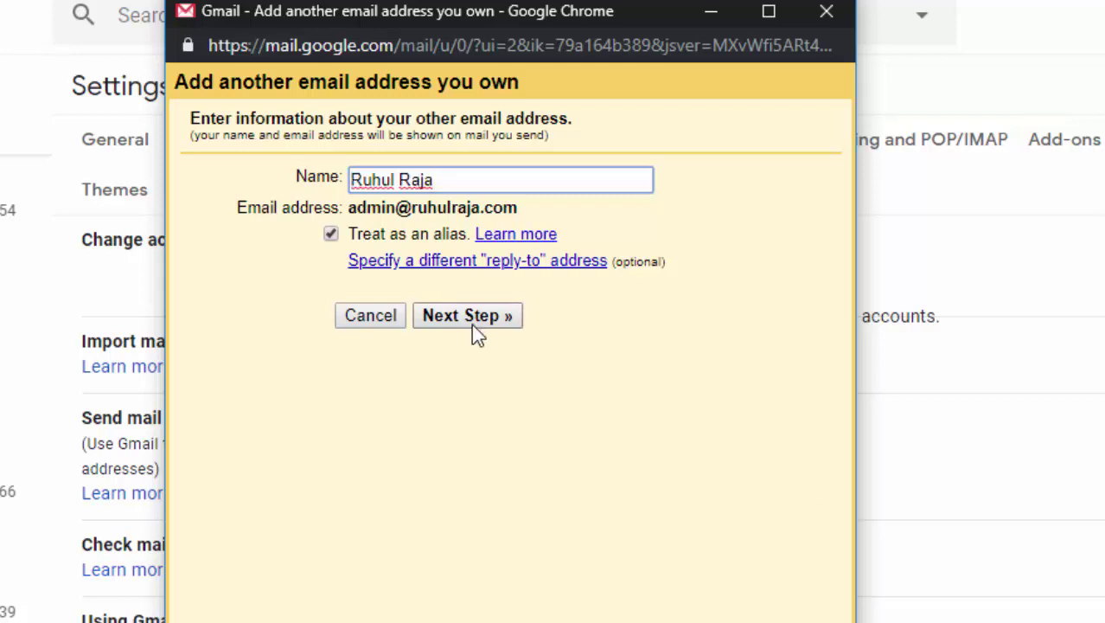
left_click(471, 324)
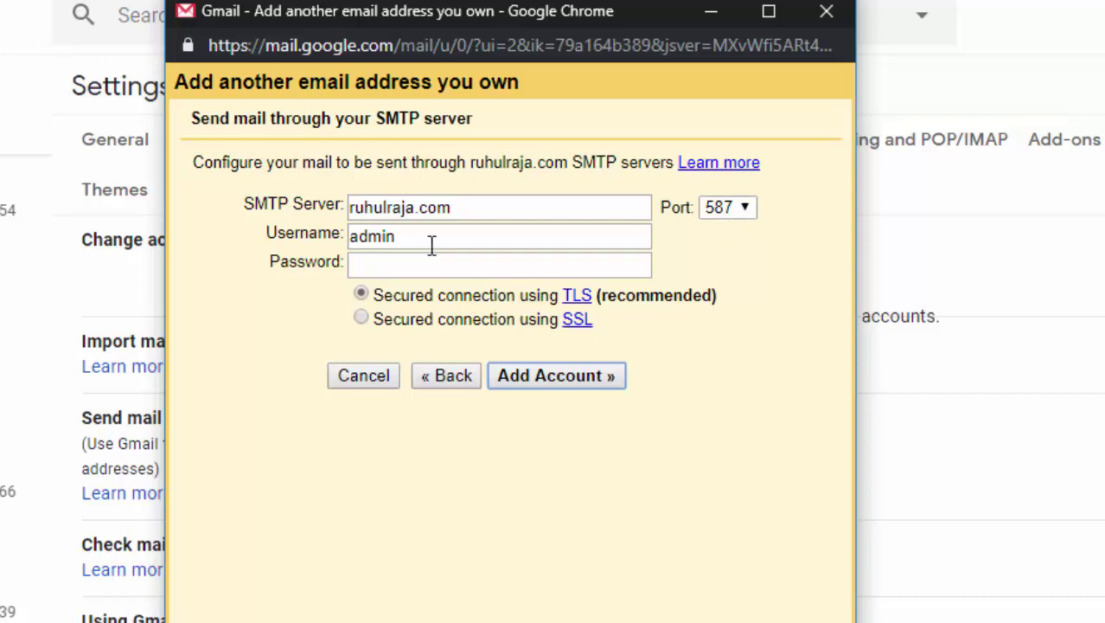
- Use the full admin address as SMTP username, paste the mailbox password, and add the send-as address
left_click_drag(409, 240, 330, 244)
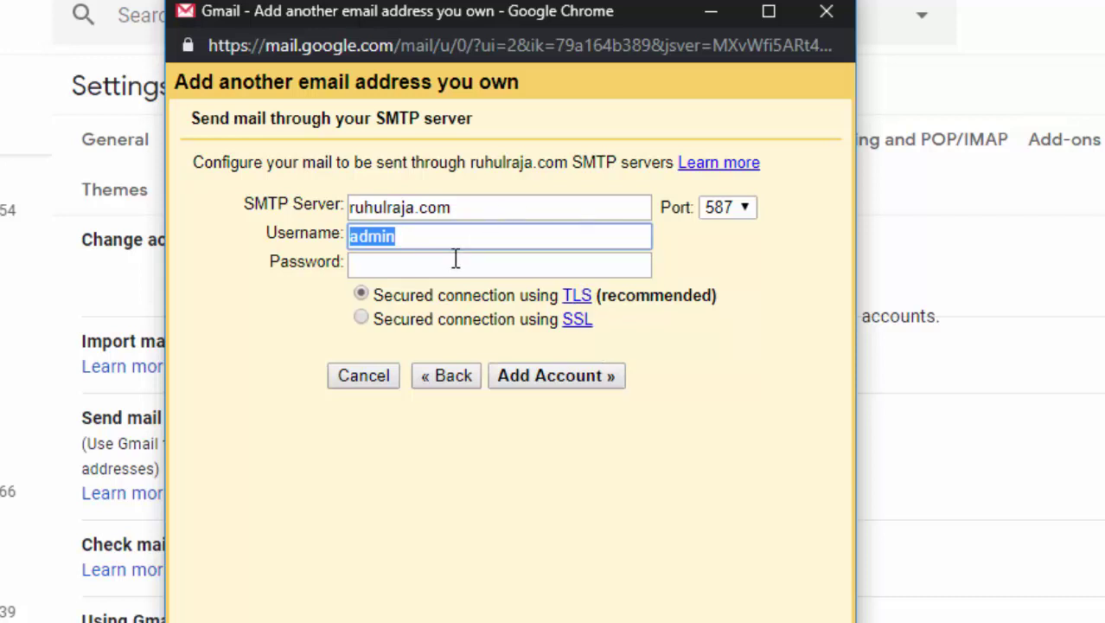
key("ctrl+v")
left_click(447, 270)
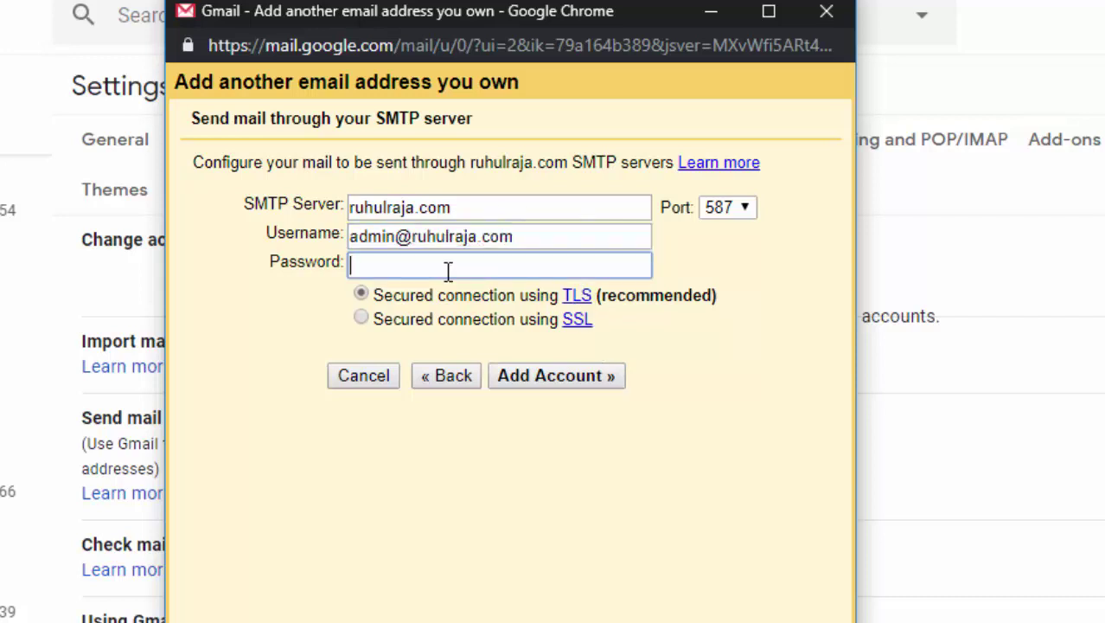
right_click(446, 271)
left_click(533, 398)
left_click(566, 376)
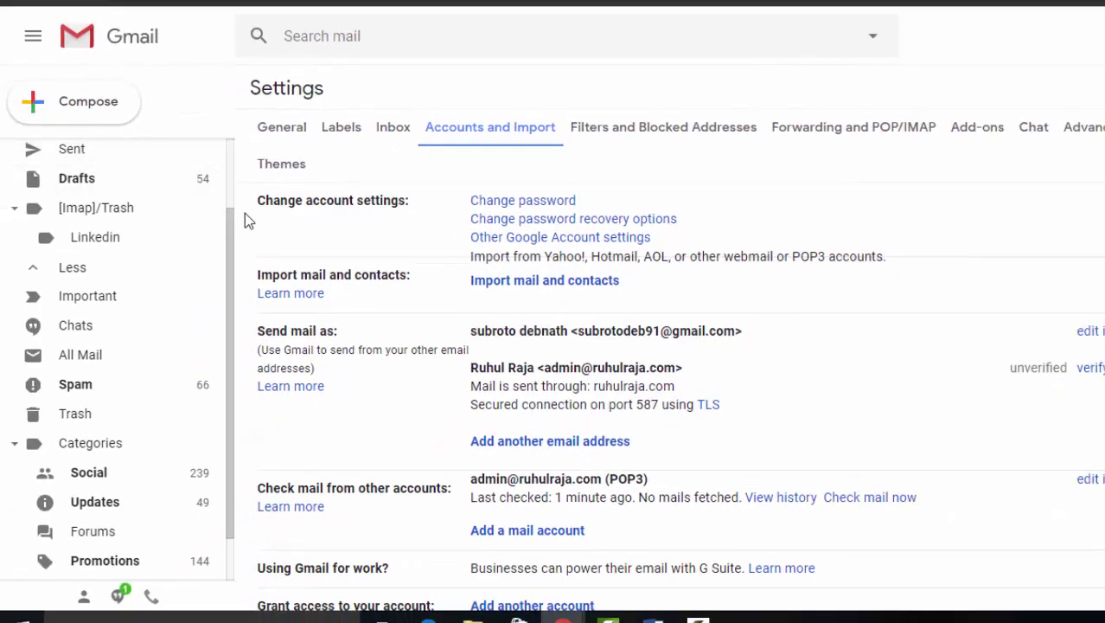
- Find the Gmail Confirmation email under All Mail and open it
left_click(77, 153)
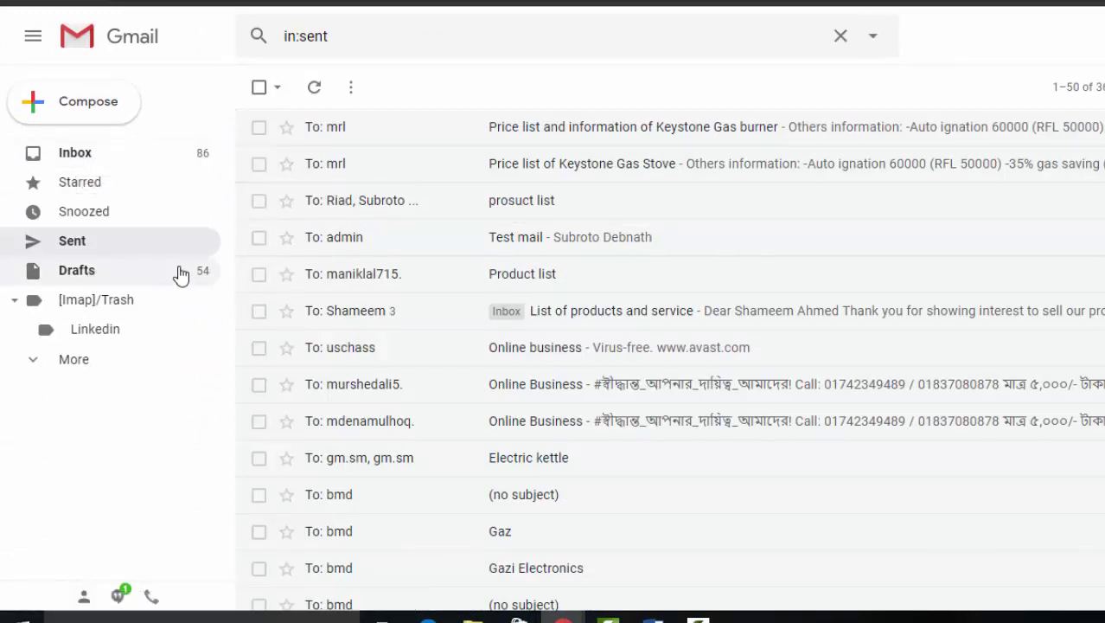
left_click(136, 360)
scroll(137, 364, "down", 1)
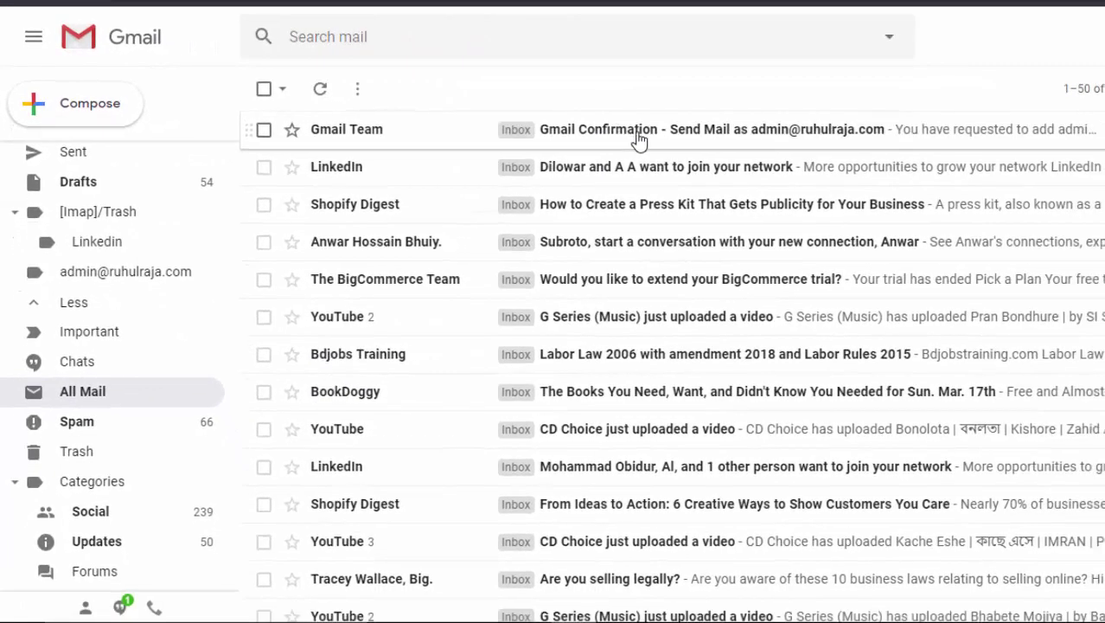
left_click(743, 138)
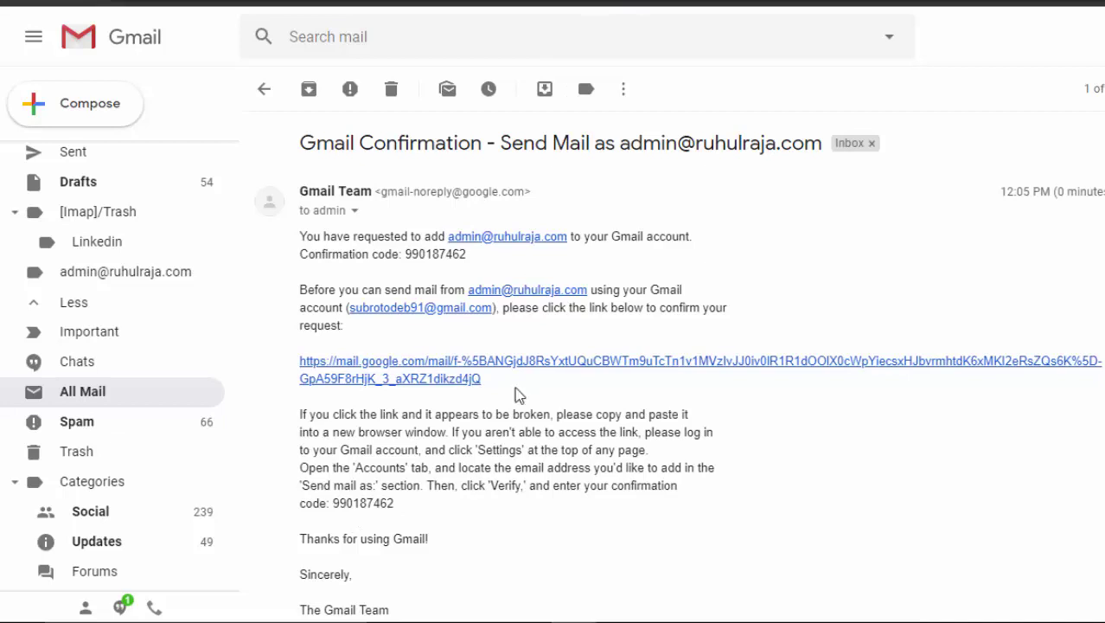
- Copy the confirmation code from the email and confirm sending via its link
mouse_move(674, 608)
left_click(753, 588)
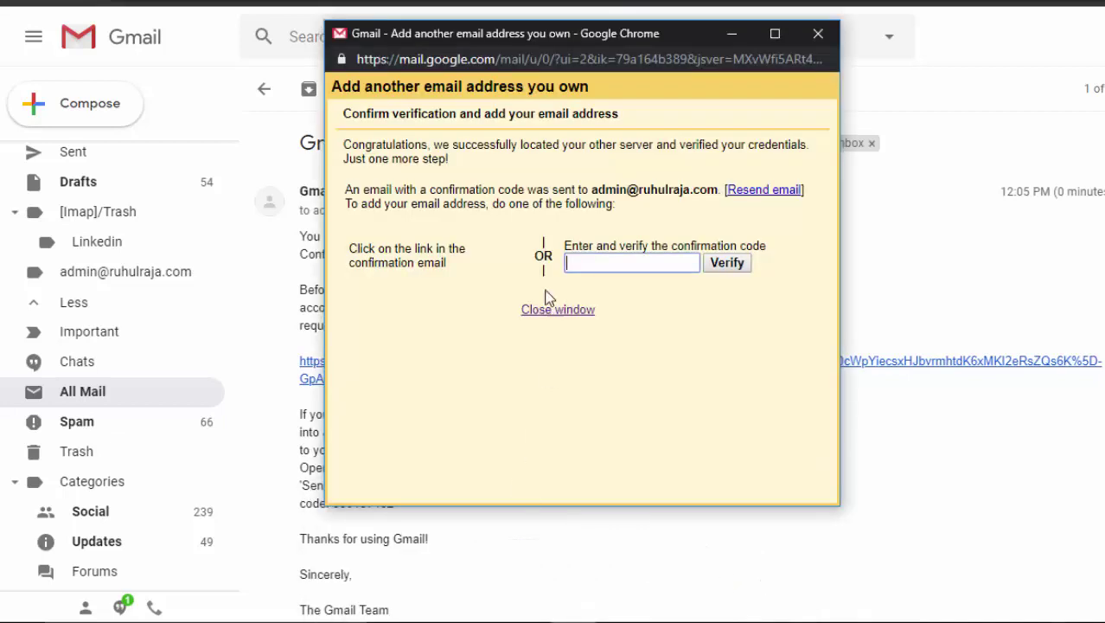
left_click_drag(600, 39, 975, 173)
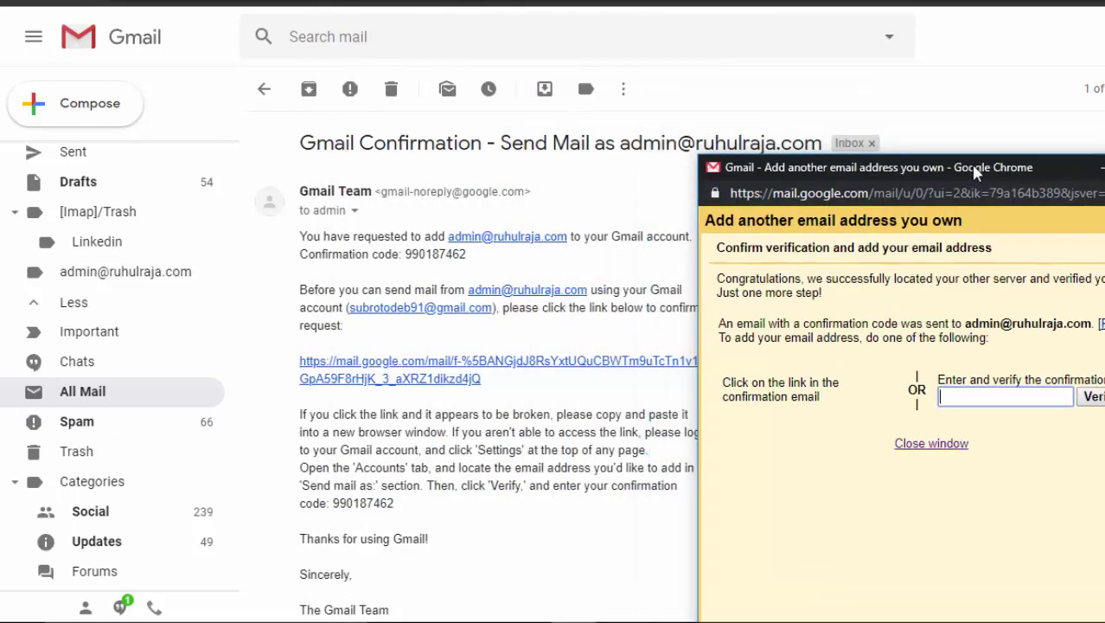
left_click(400, 510)
double_click(367, 502)
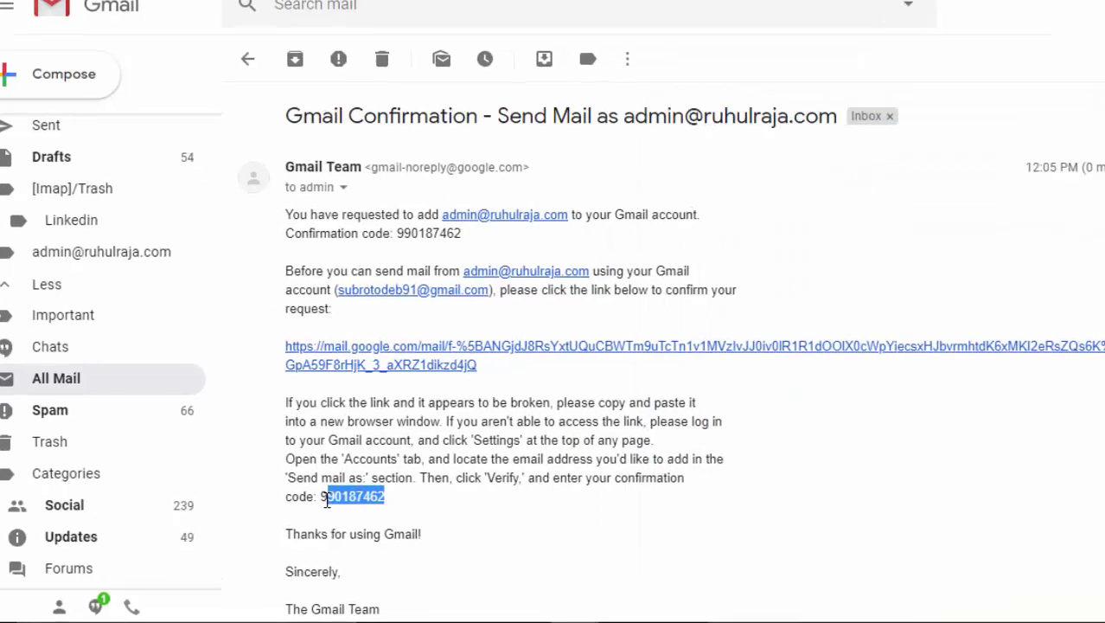
right_click(357, 505)
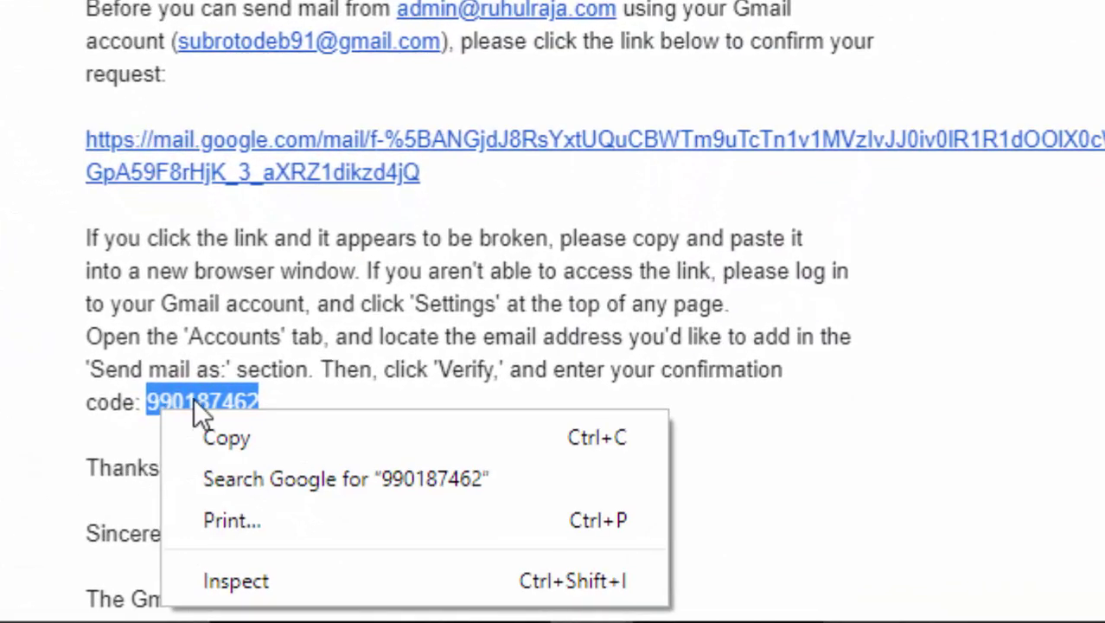
left_click(244, 440)
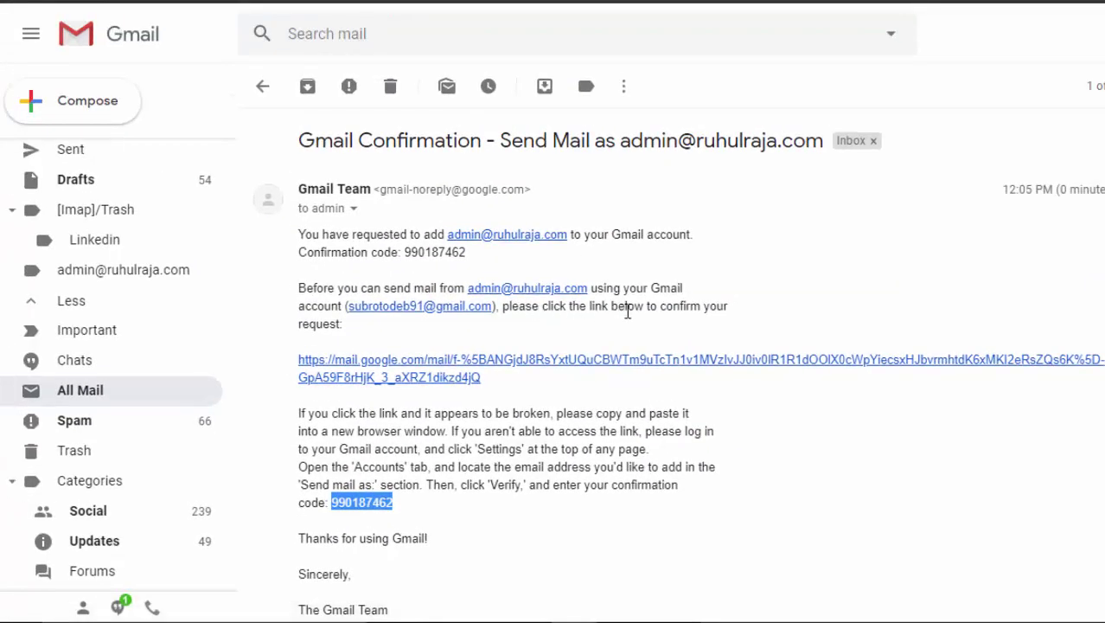
left_click(479, 363)
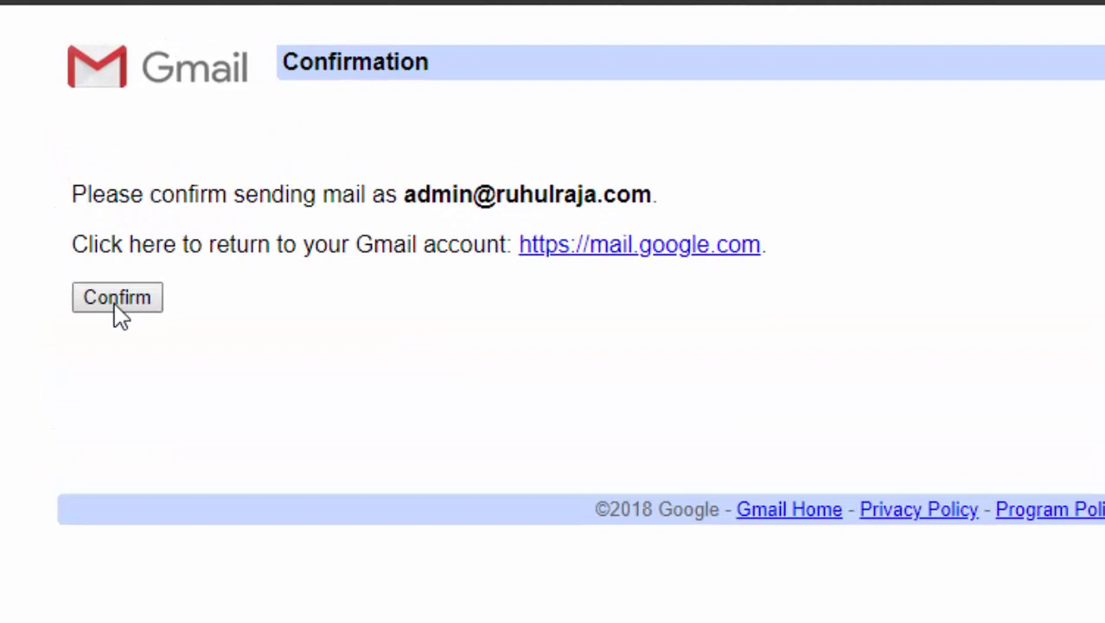
left_click(121, 303)
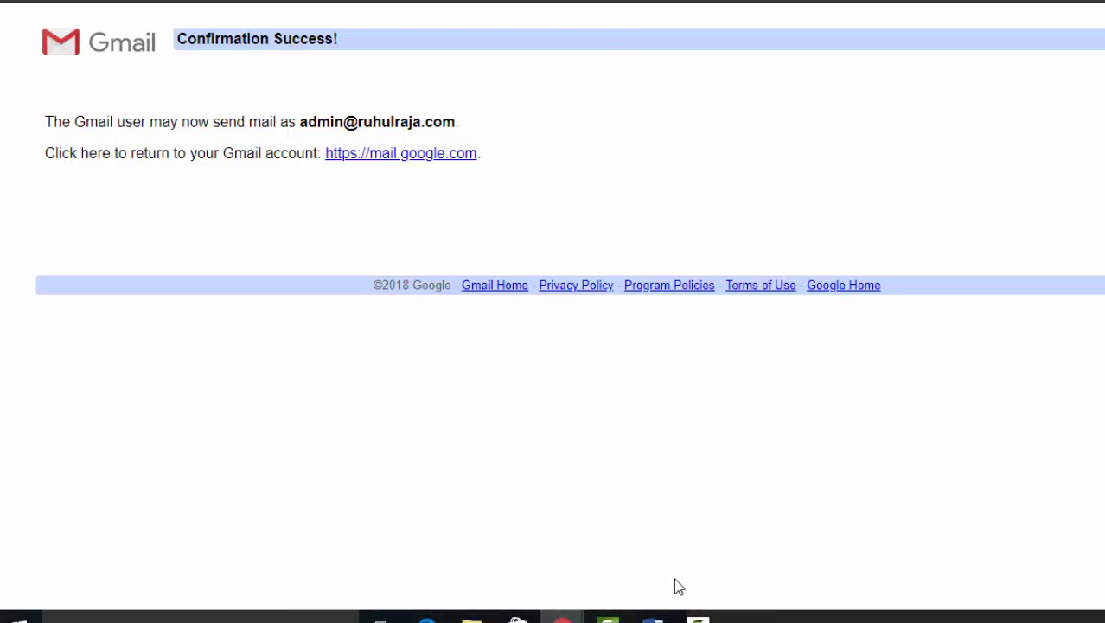
- Paste the confirmation code into the verification window and verify it
mouse_move(562, 615)
left_click(757, 581)
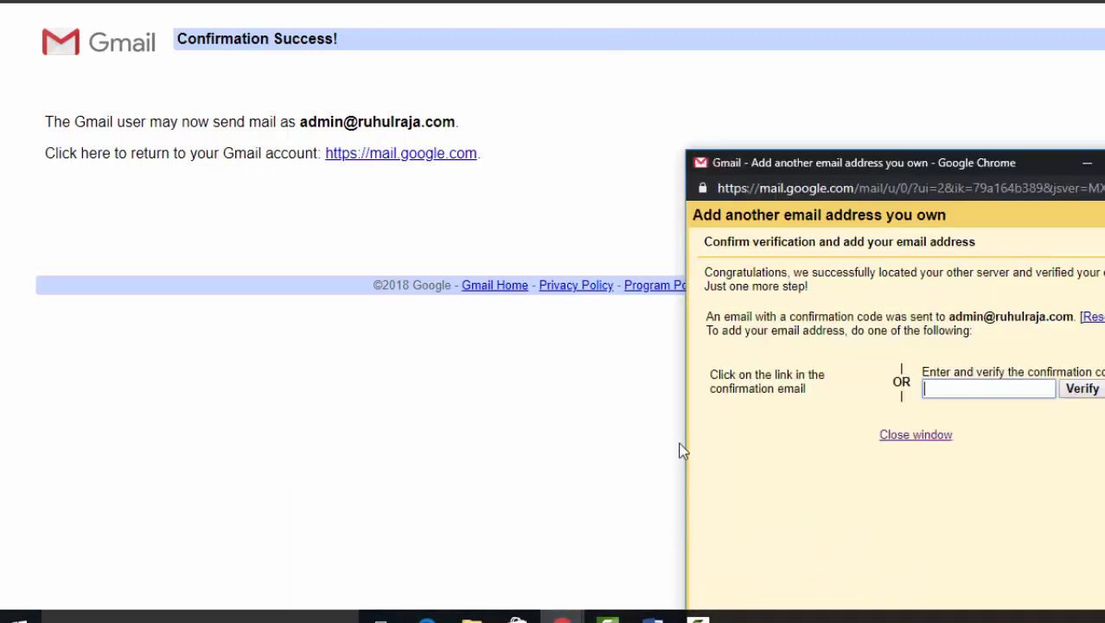
right_click(928, 394)
left_click(966, 247)
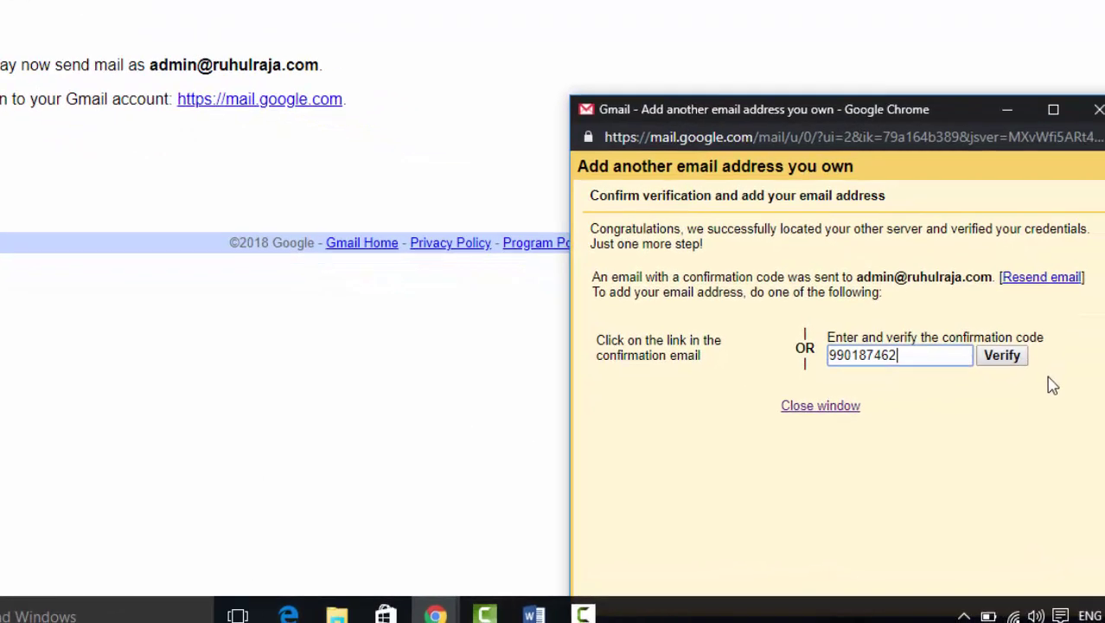
left_click(1003, 354)
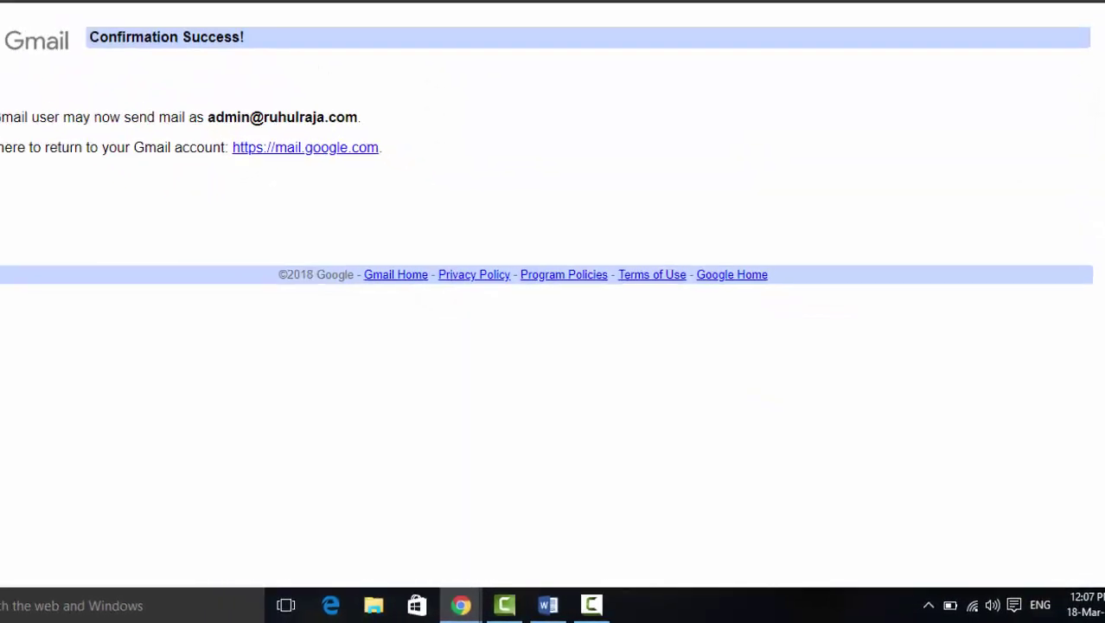
left_click(718, 0)
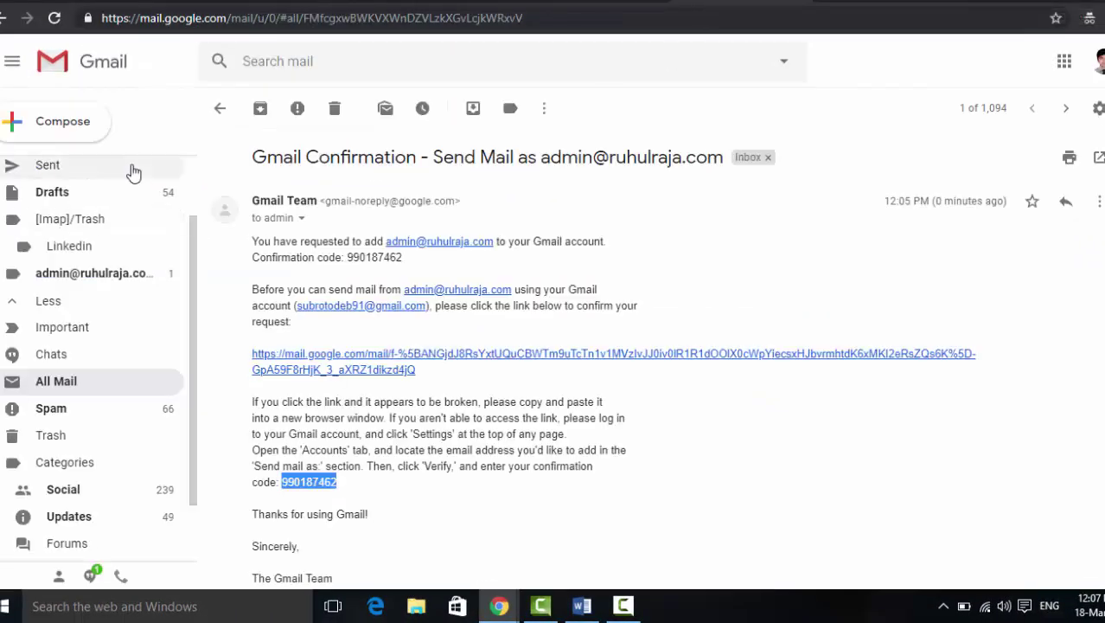
left_click_drag(190, 227, 190, 166)
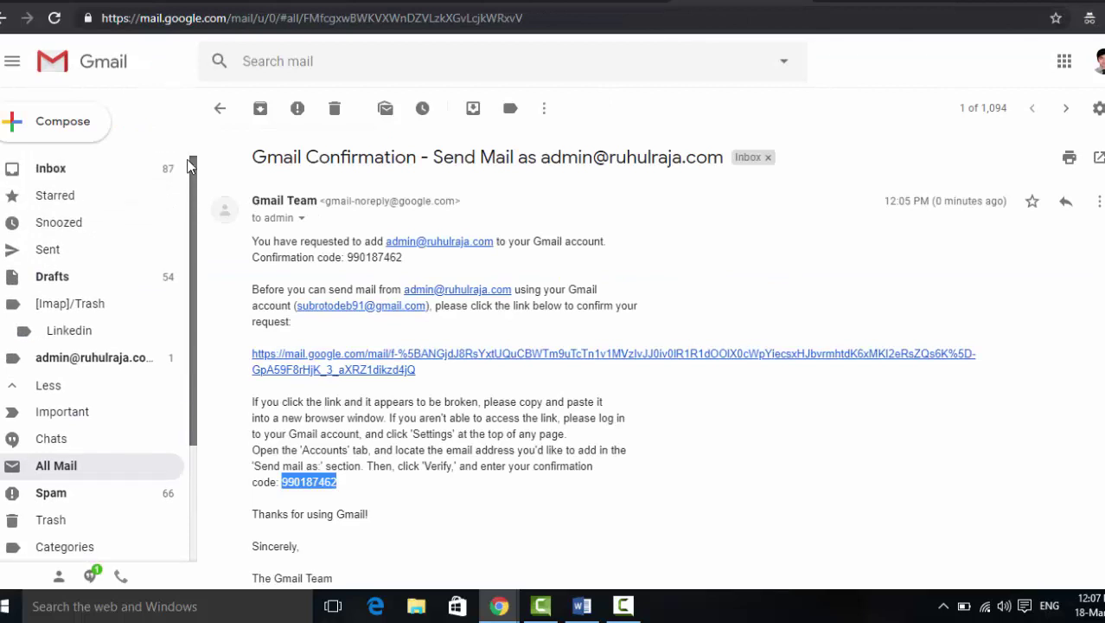
- Start a new message with the domain's admin address selected as sender
left_click(173, 168)
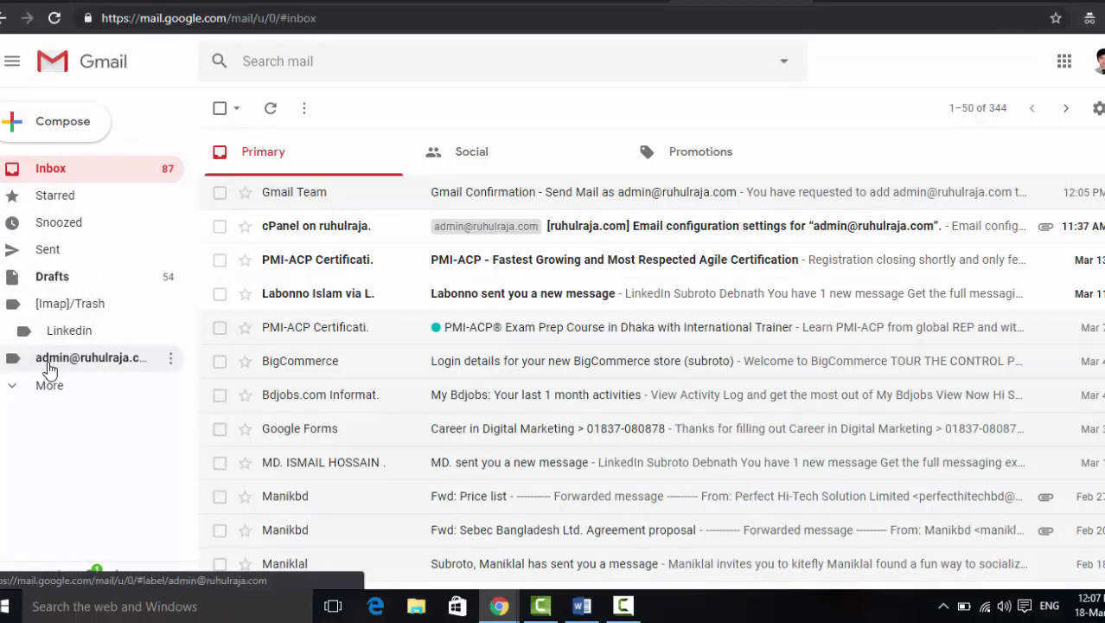
left_click(97, 363)
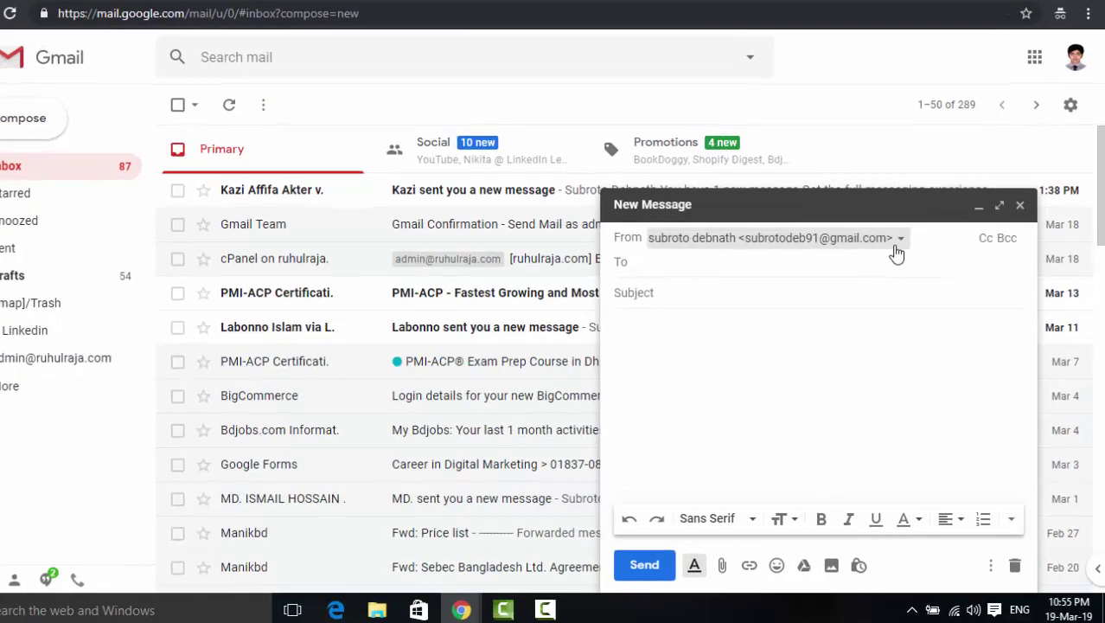
left_click(911, 255)
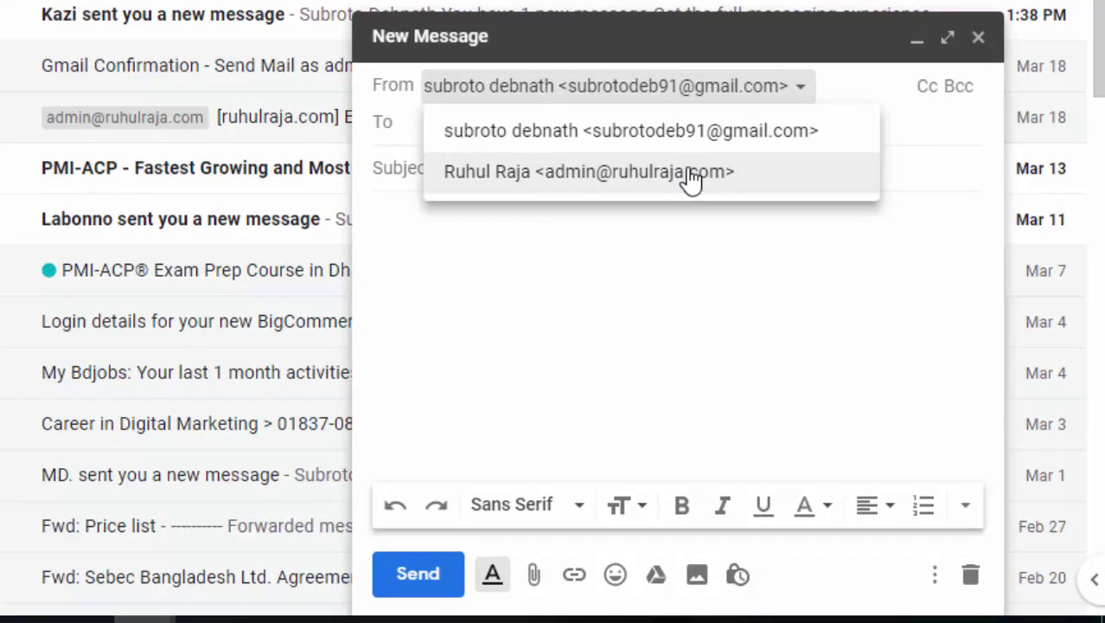
left_click(616, 246)
left_click(606, 85)
left_click(647, 177)
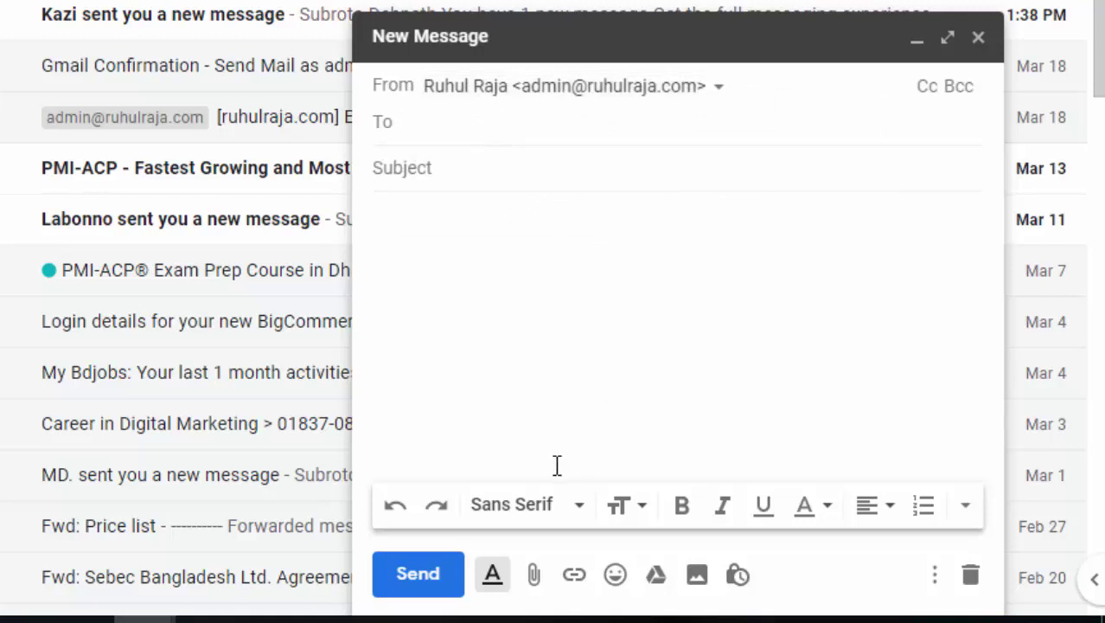
- Add the recipient, subject 'test mail' and body 'test', then send it
key("ctrl+v")
mouse_move(560, 134)
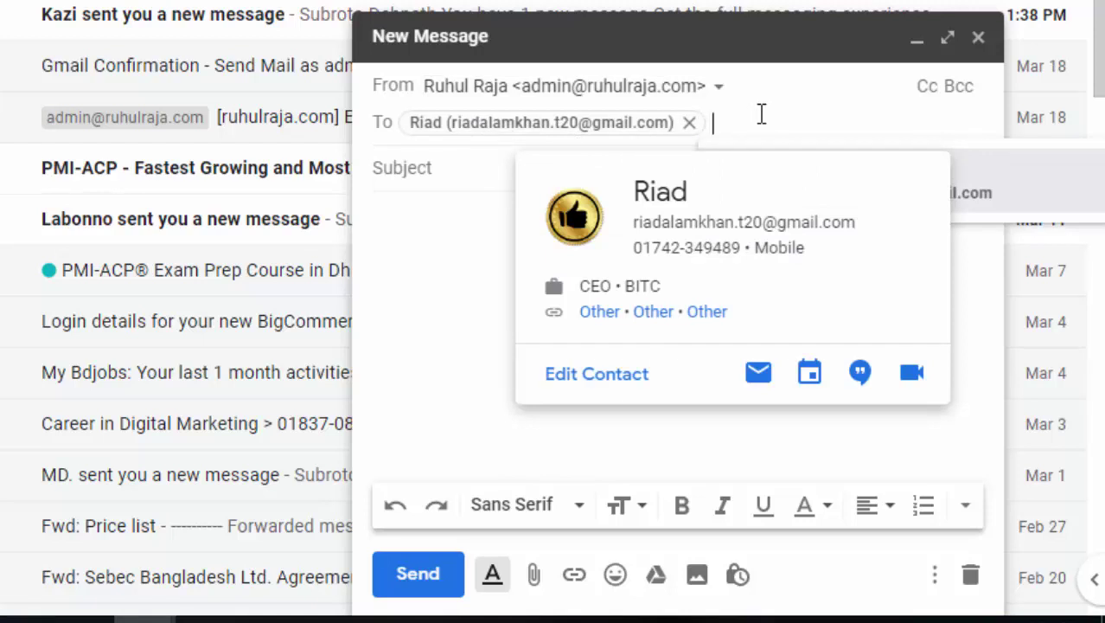
left_click(515, 167)
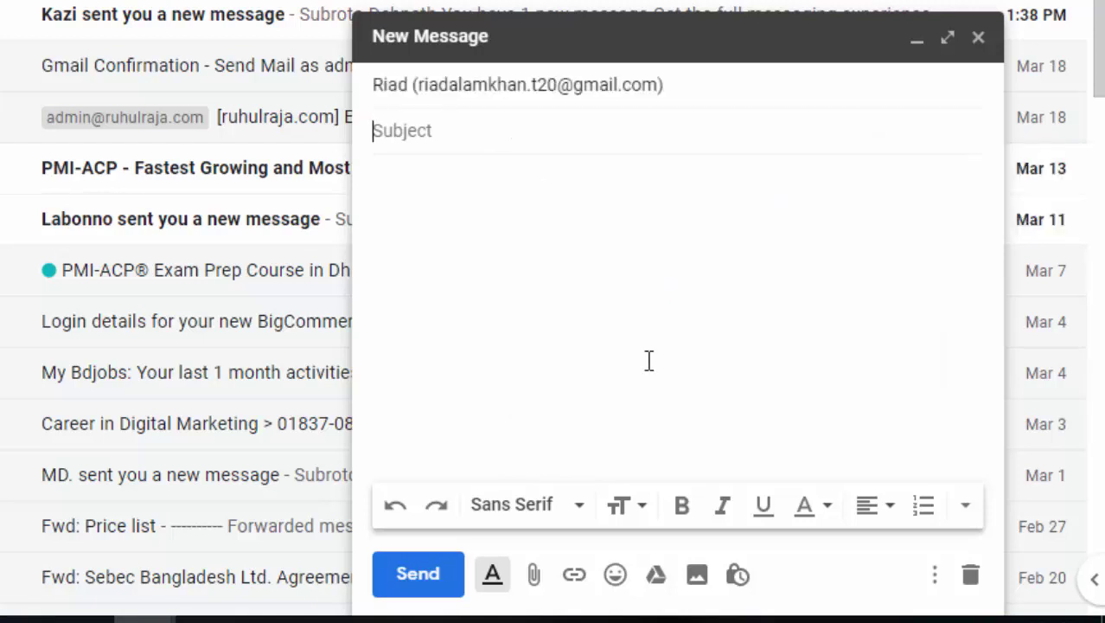
type("test mail")
left_click(552, 281)
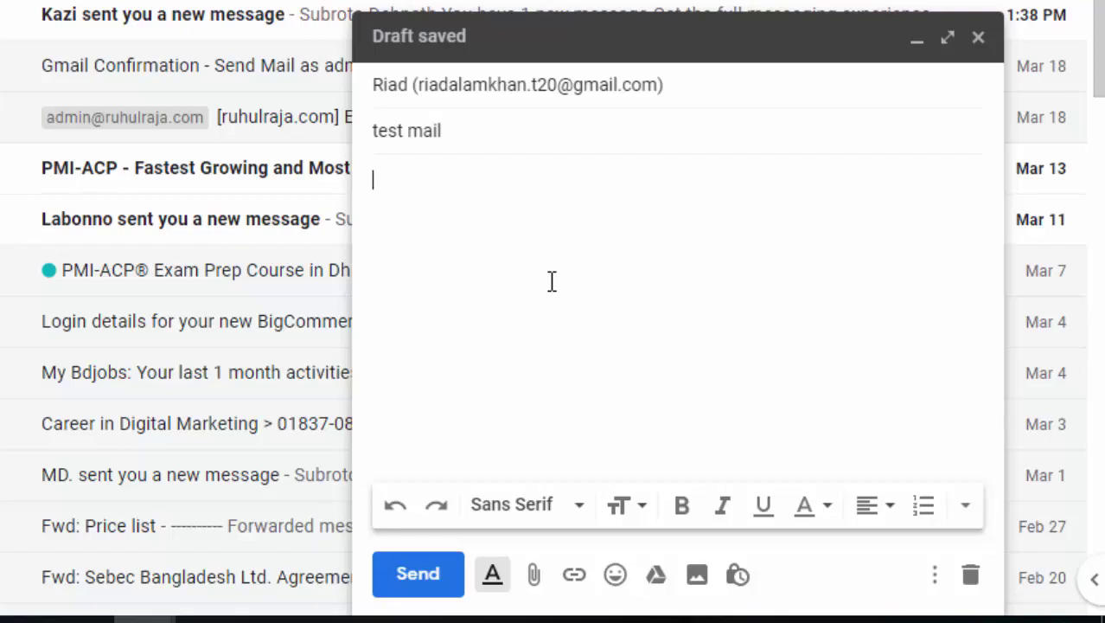
type("test")
left_click(423, 588)
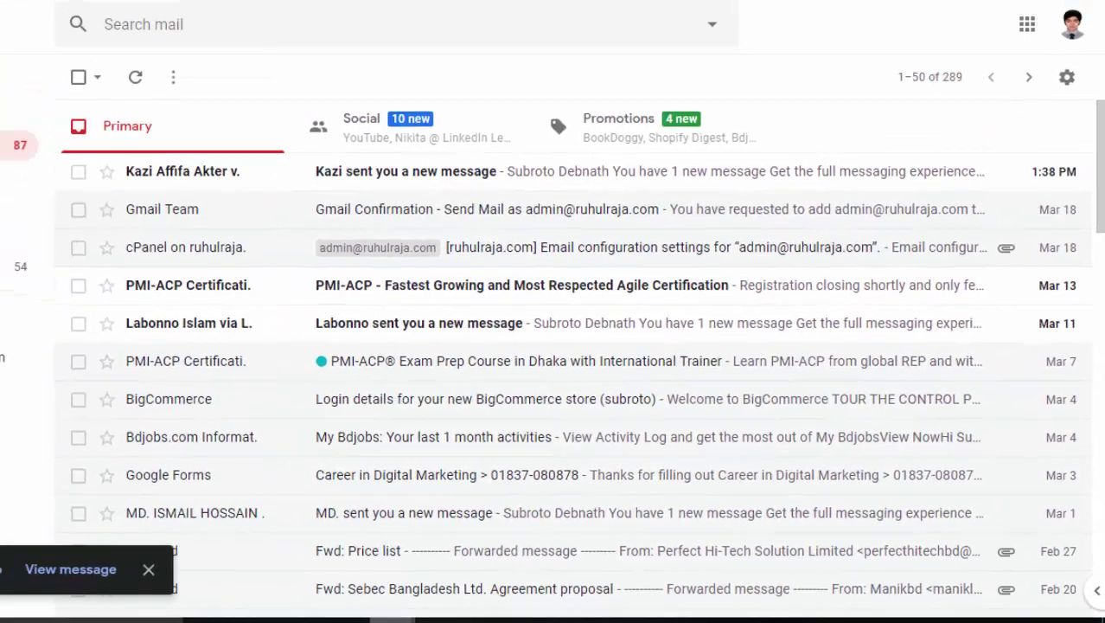
- Switch to the recipient's mailbox and open the received 'test mail' message
mouse_move(546, 610)
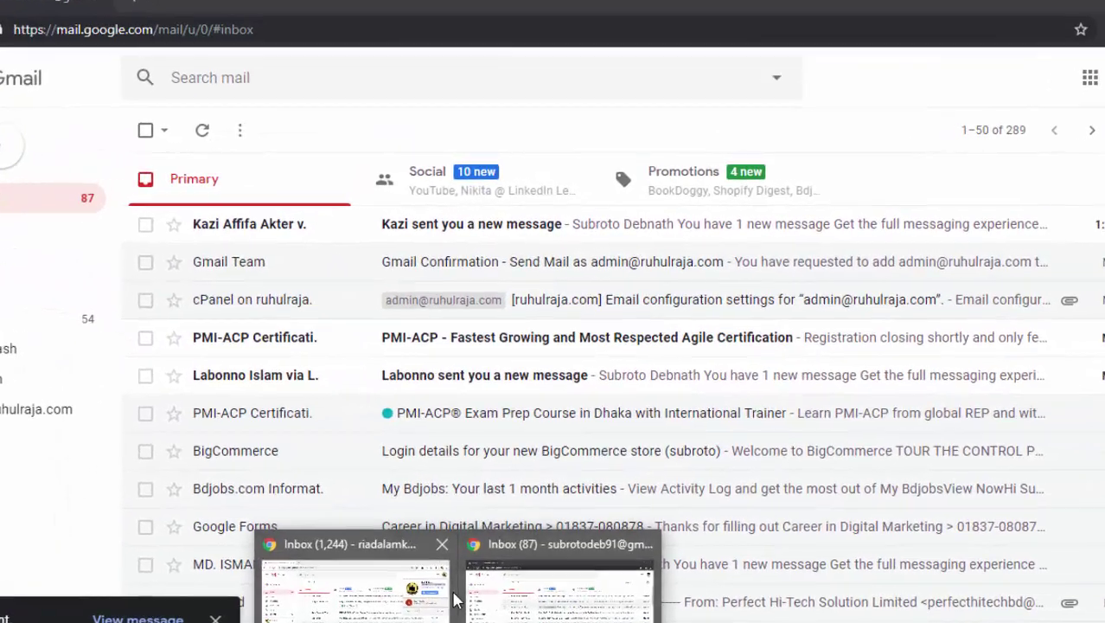
left_click(376, 562)
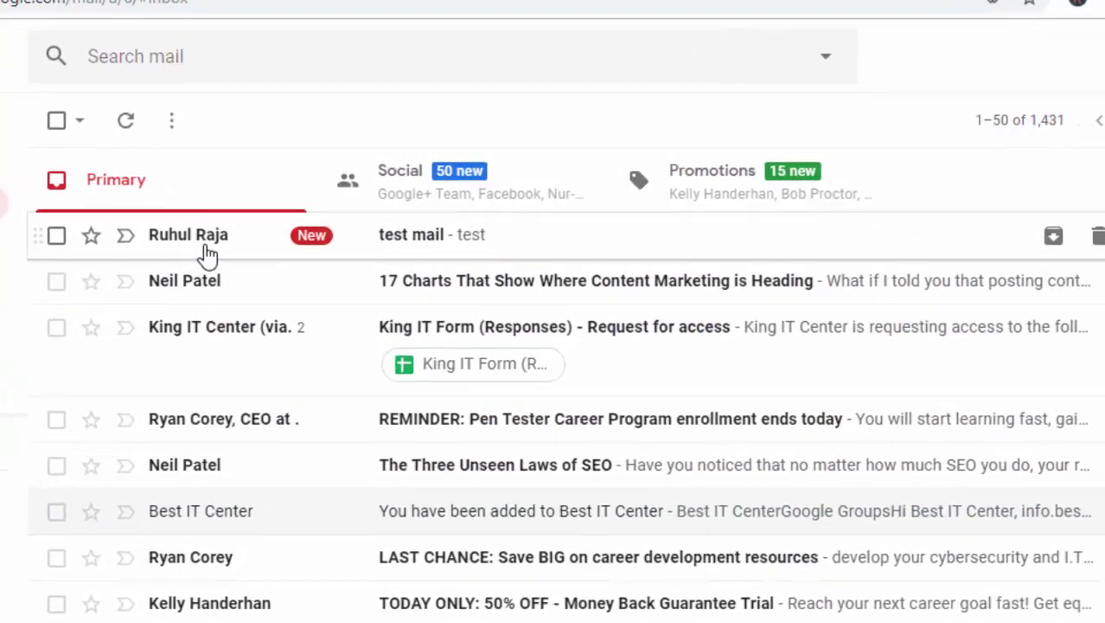
left_click(164, 249)
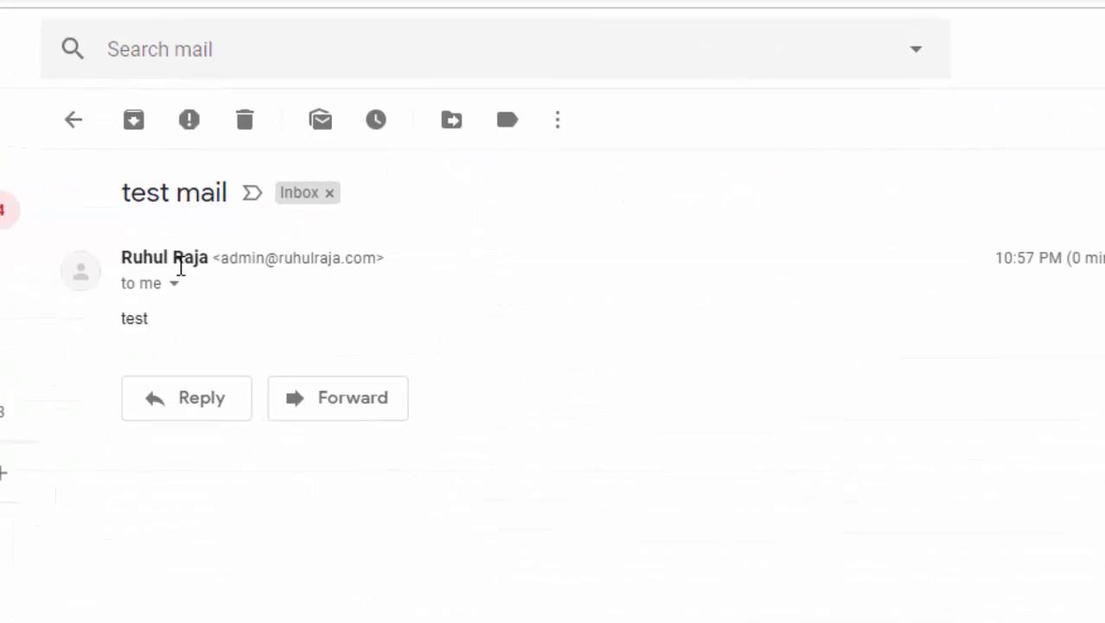